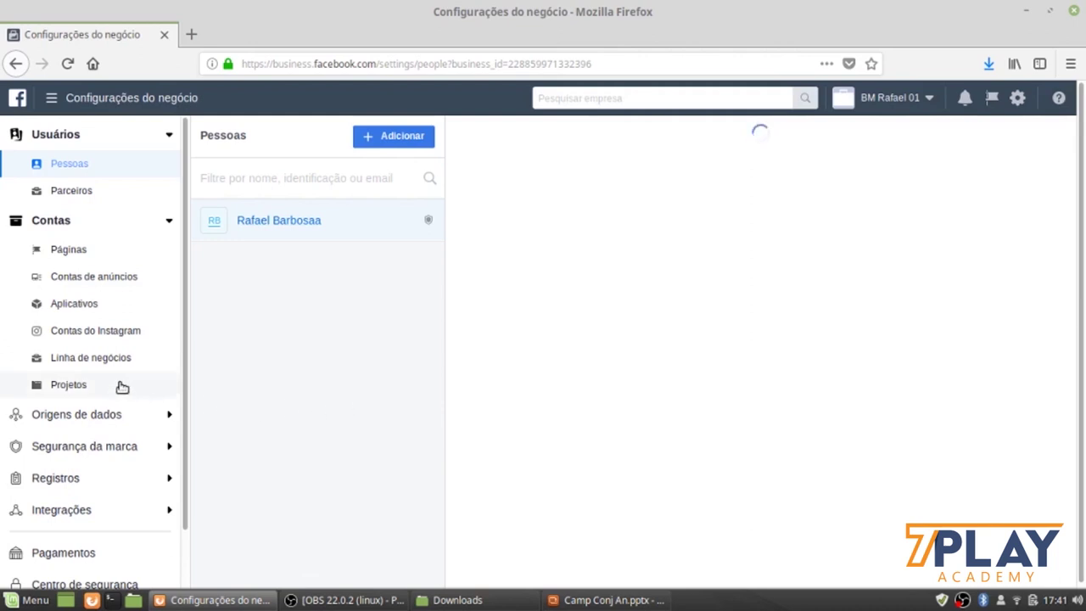
# Step: Go to the business's ad accounts and open the listed account in Gerenciador de Anúncios
pyautogui.click(68, 277)
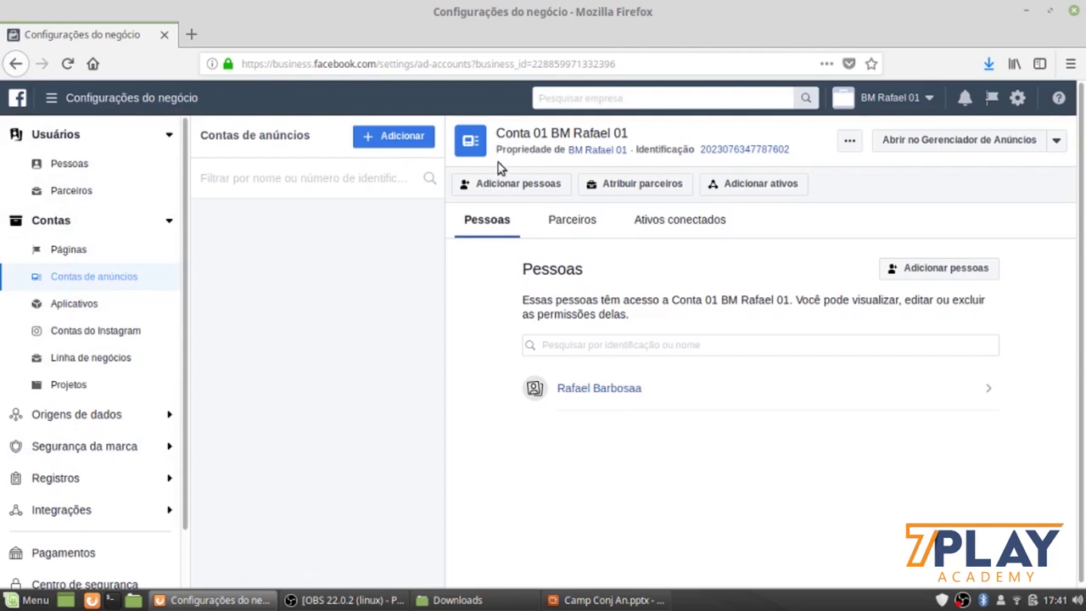
pyautogui.click(938, 146)
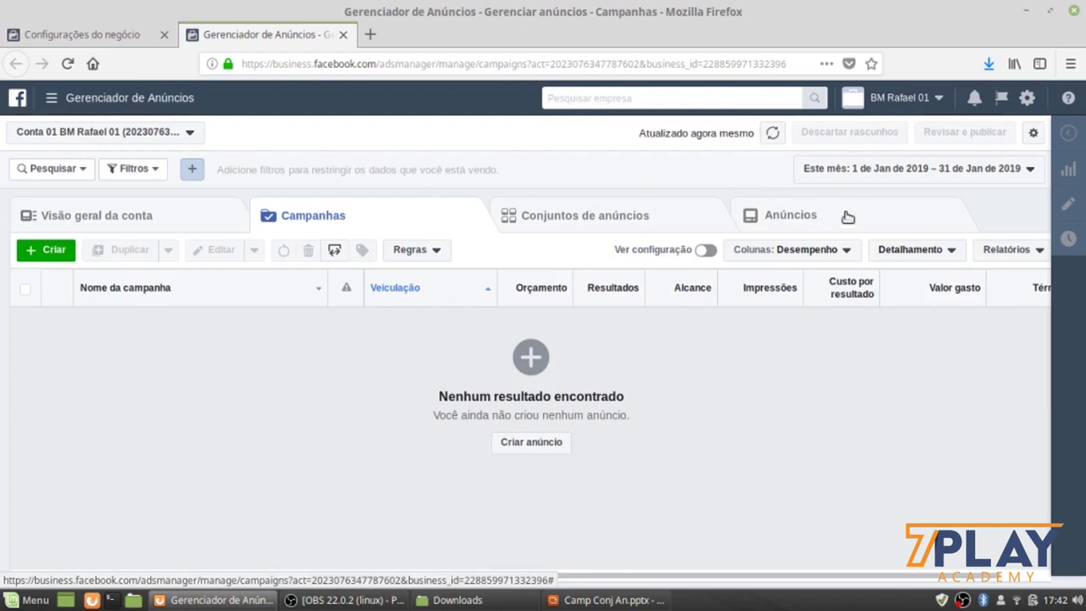
# Step: Look through the account overview and the campaign, ad set and ad levels, ending on the campaign list
pyautogui.click(124, 222)
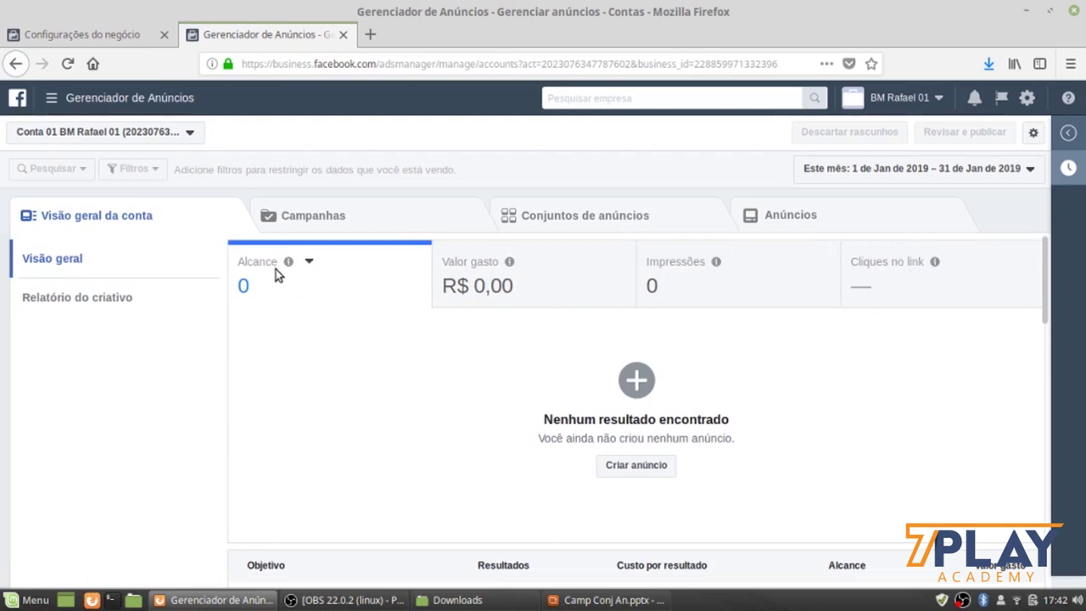
pyautogui.click(359, 220)
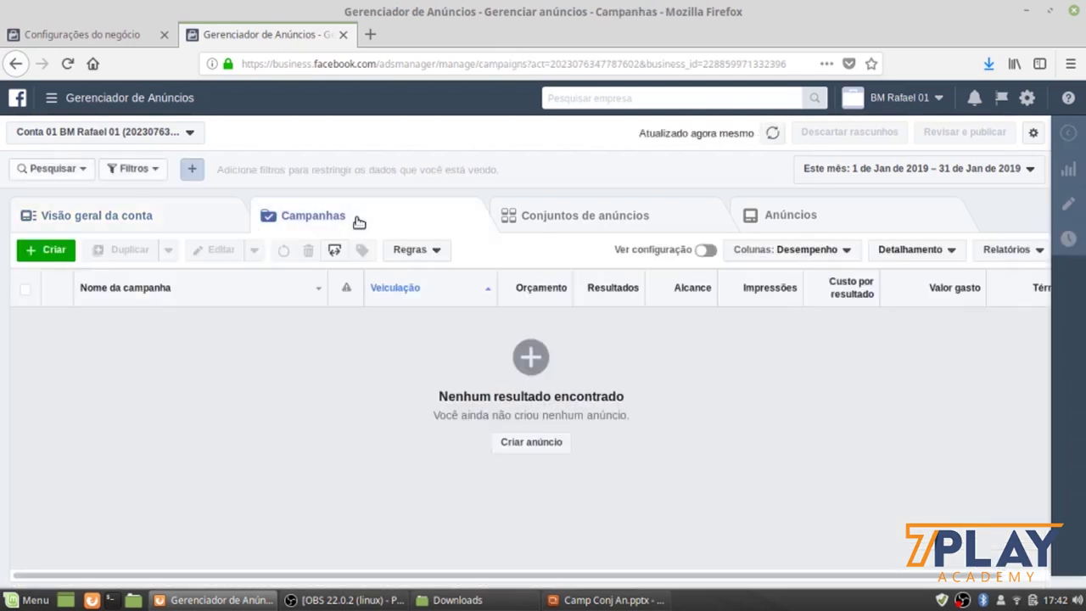
pyautogui.click(594, 222)
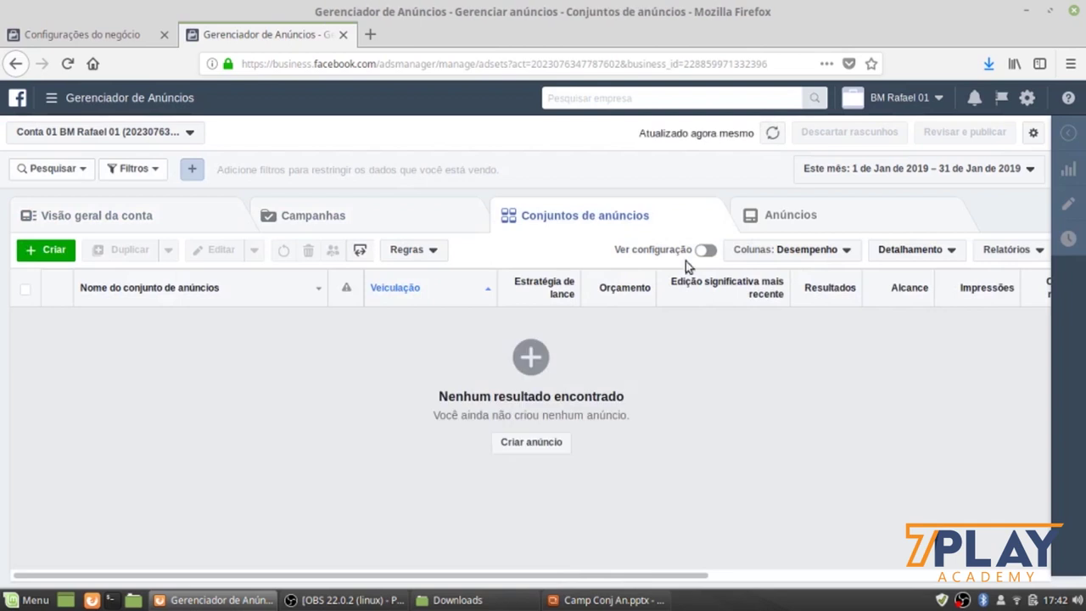
pyautogui.click(775, 214)
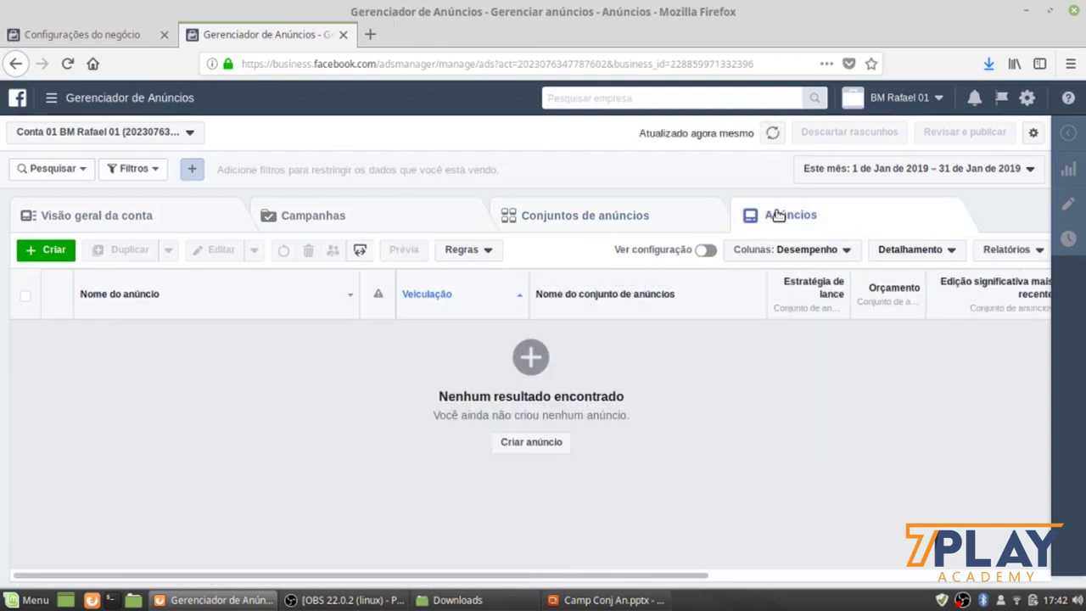
pyautogui.click(390, 224)
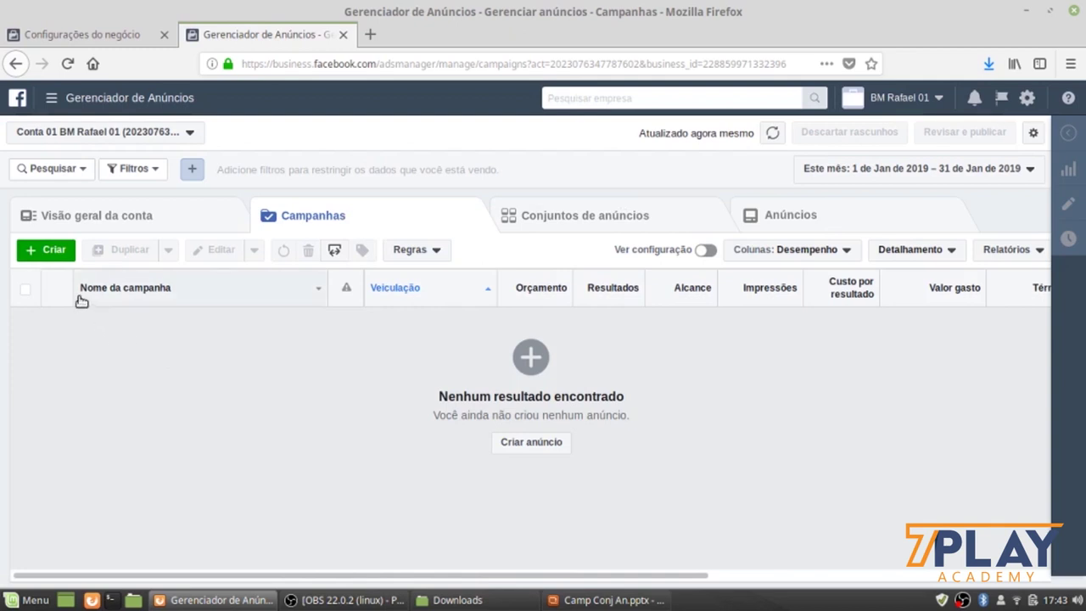
# Step: Start a quick creation (Criação rápida) and set it to create a new campaign
pyautogui.click(49, 251)
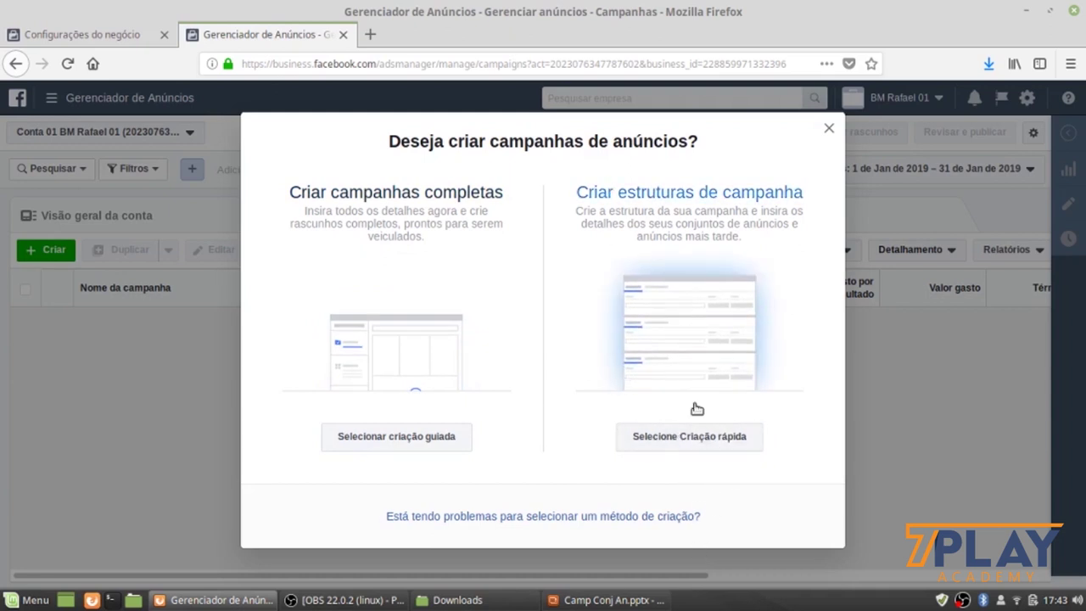
pyautogui.click(728, 472)
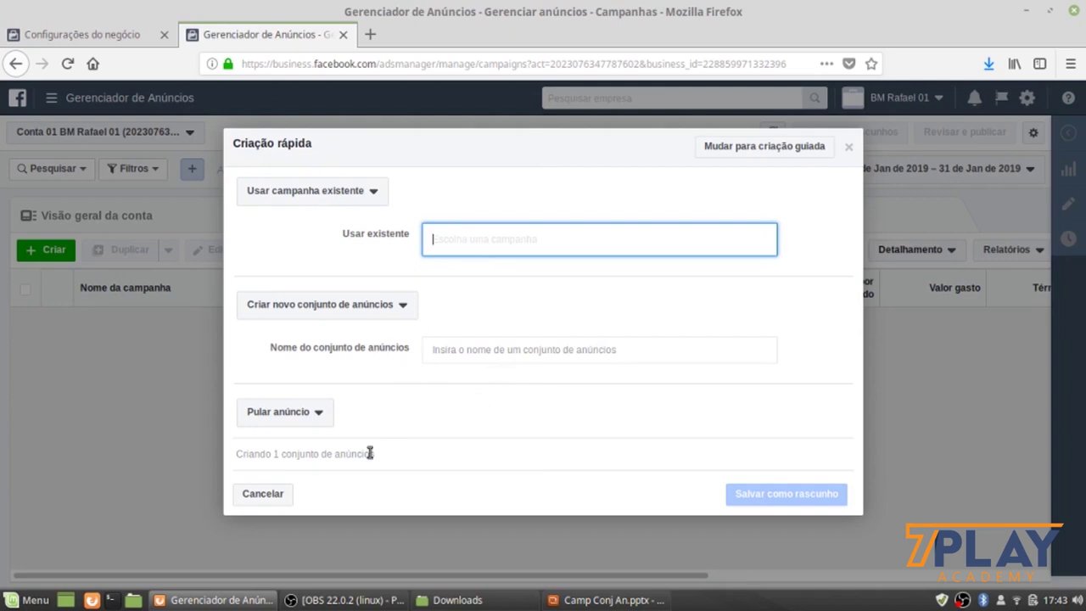
pyautogui.click(372, 189)
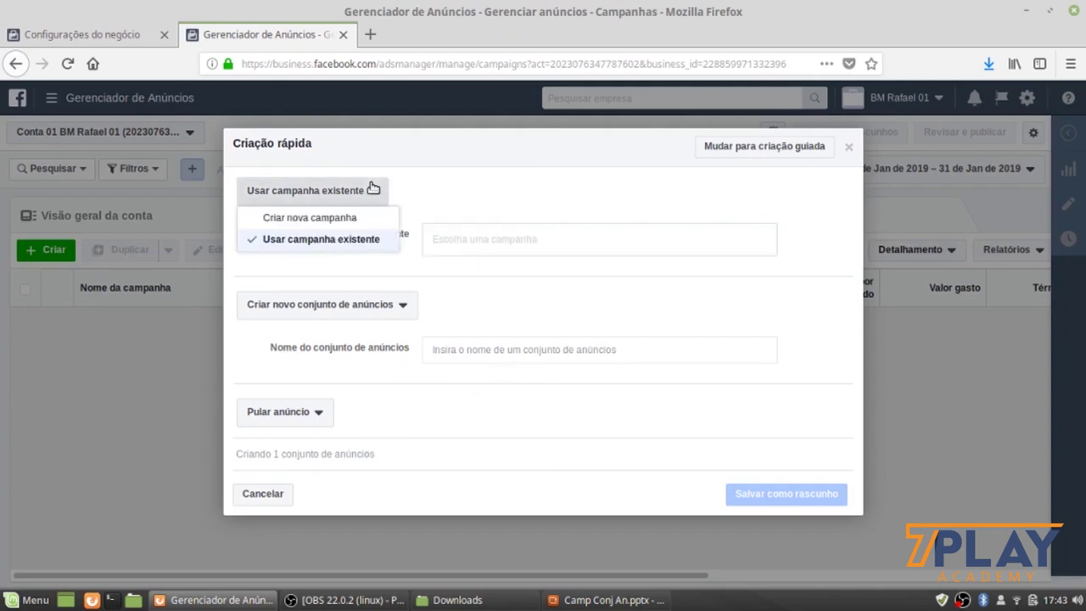
pyautogui.click(331, 218)
# Step: Name the new campaign "Aula" and look through the available campaign objectives
pyautogui.click(507, 221)
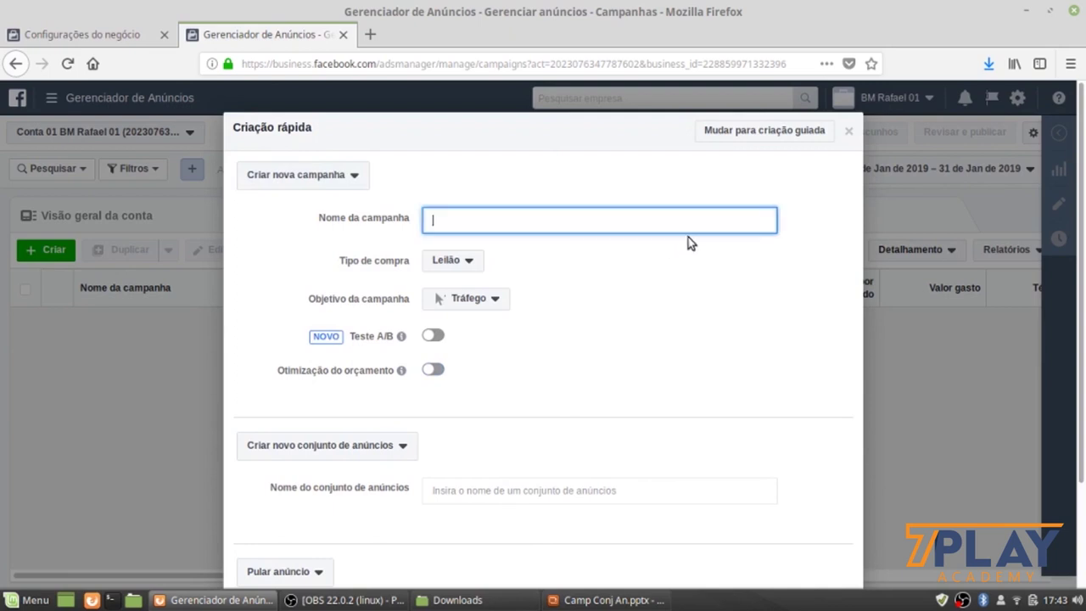
pyautogui.write('YfTes')
pyautogui.press('BackSpace')
pyautogui.press('BackSpace')
pyautogui.press('BackSpace')
pyautogui.click(492, 302)
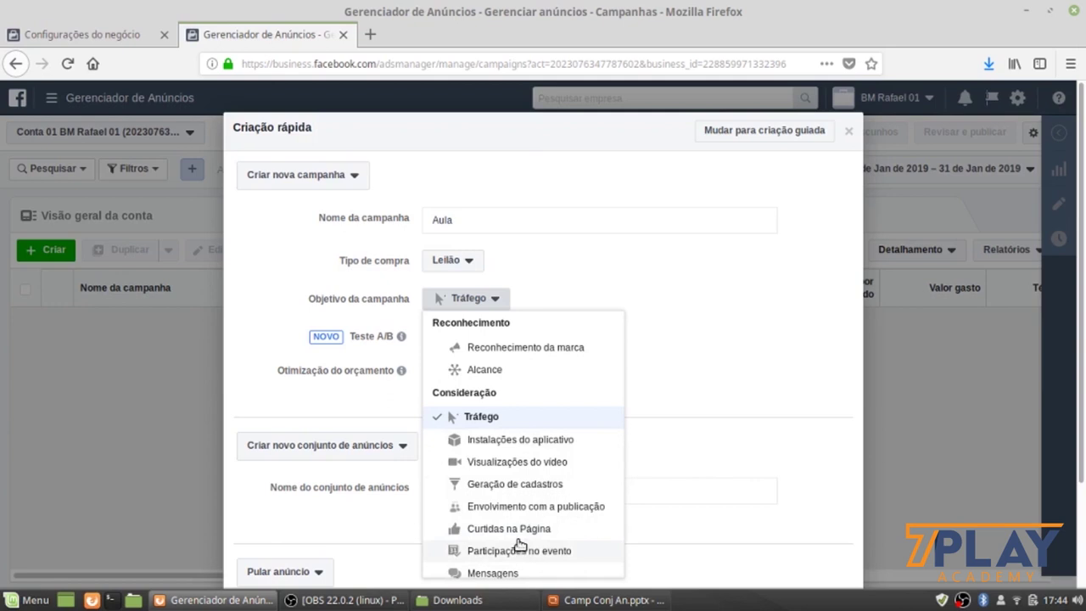
pyautogui.click(777, 301)
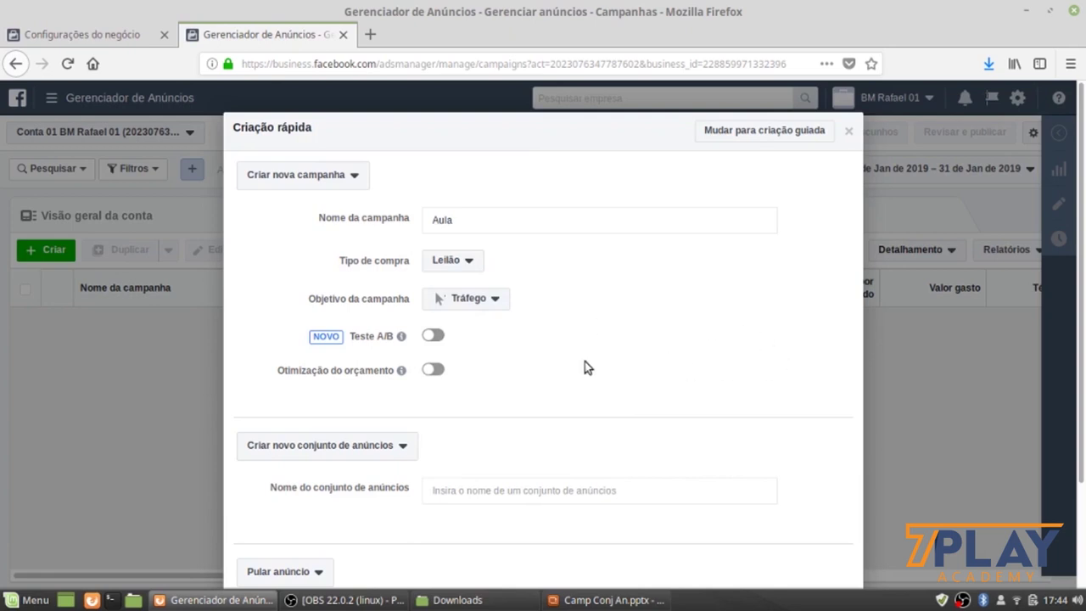
# Step: Name the new ad set "Conjunto Aula"
pyautogui.scroll(-2, 567, 445)
pyautogui.click(502, 398)
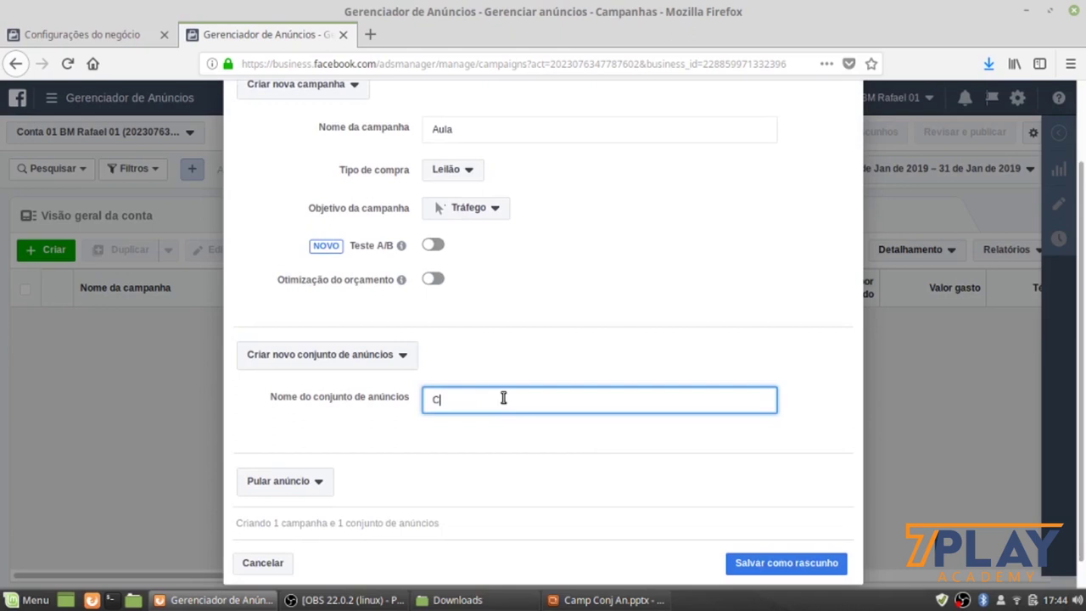
pyautogui.write('Conjunto Aula')
# Step: Set the structure to create a new ad as well and name it "Anúncio Aula"
pyautogui.scroll(-1, 442, 487)
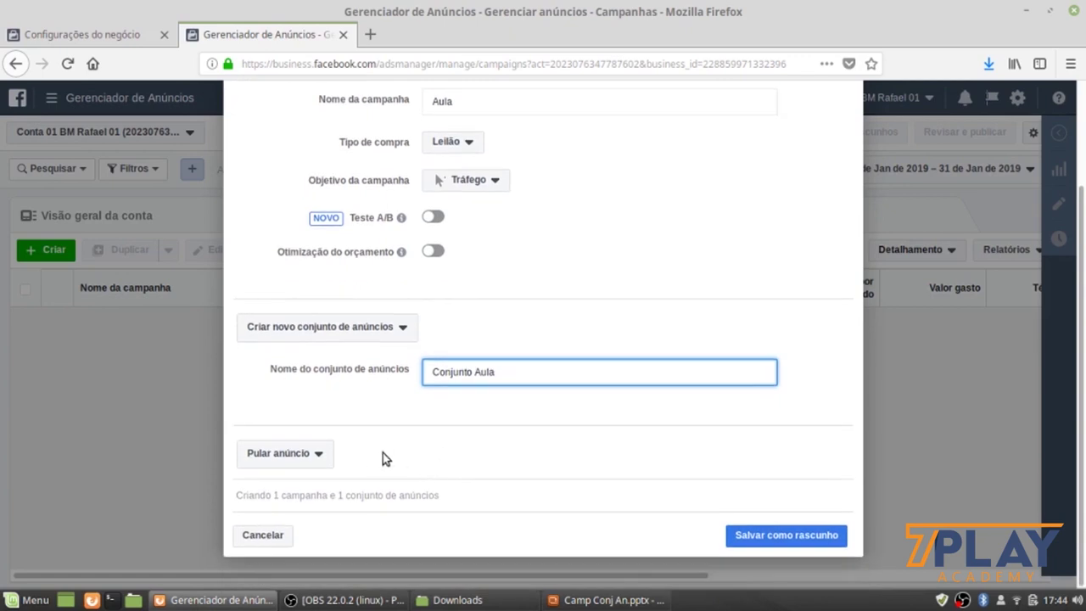
pyautogui.click(314, 456)
pyautogui.click(317, 484)
pyautogui.scroll(-1, 503, 484)
pyautogui.click(497, 455)
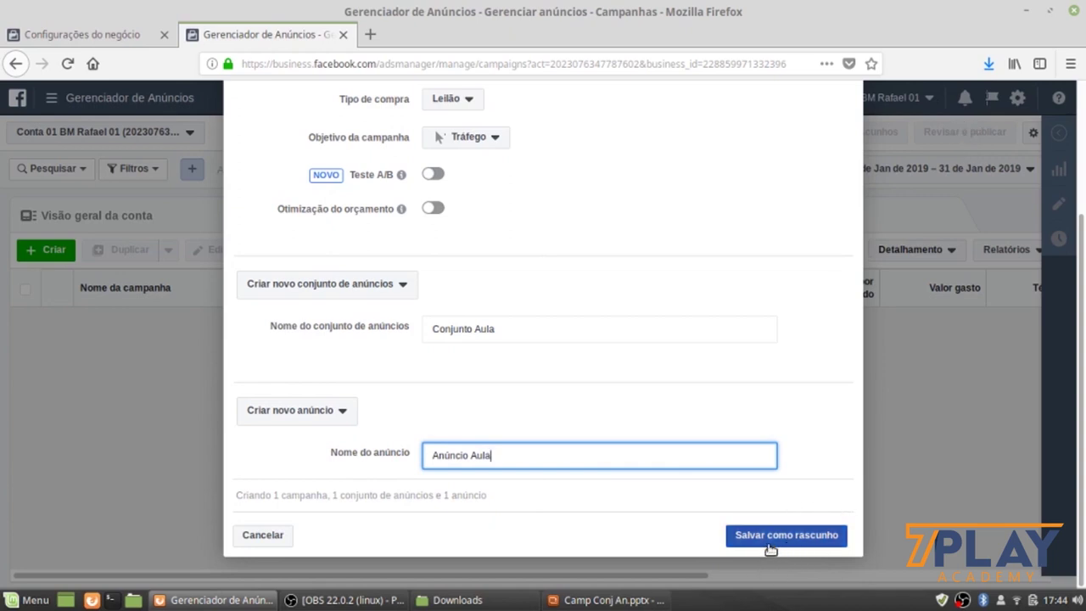
# Step: Check the campaign, ad set and ad names, save the structure as a draft and dismiss the notice
pyautogui.scroll(4, 615, 311)
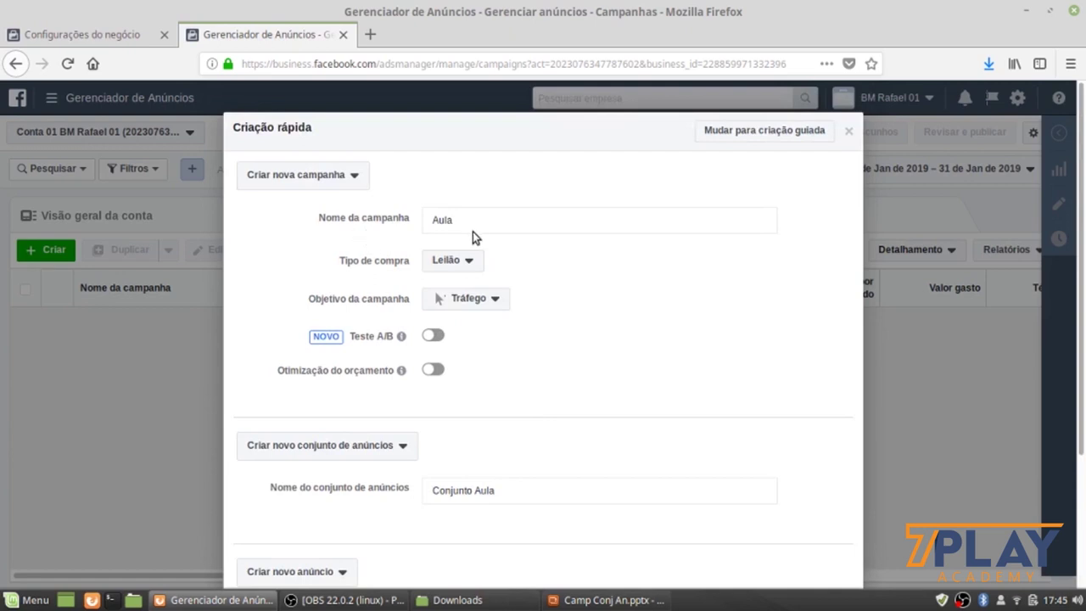
pyautogui.scroll(-3, 617, 382)
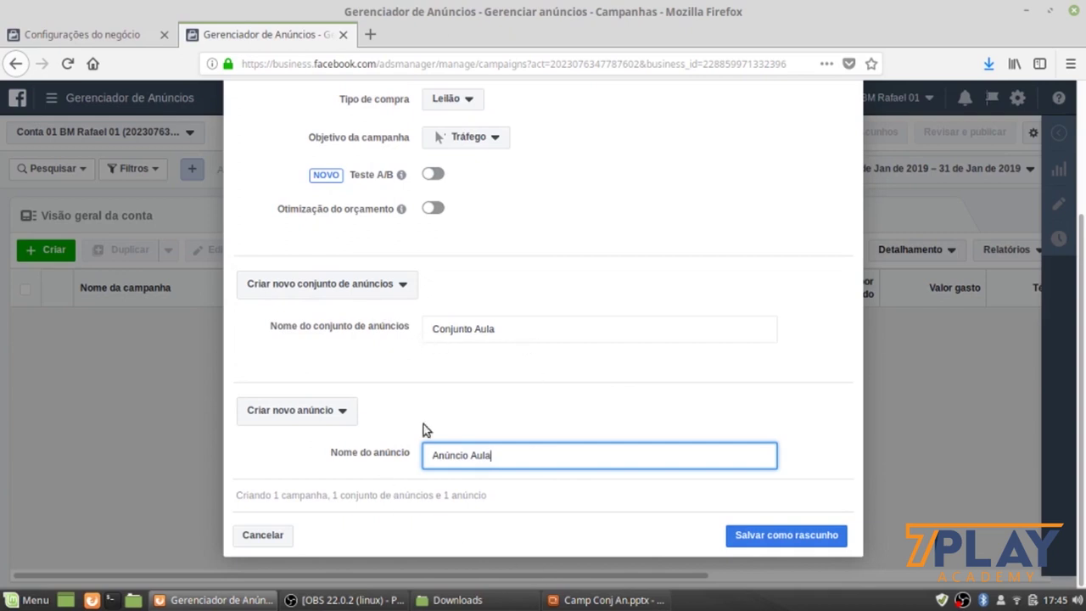
pyautogui.click(804, 541)
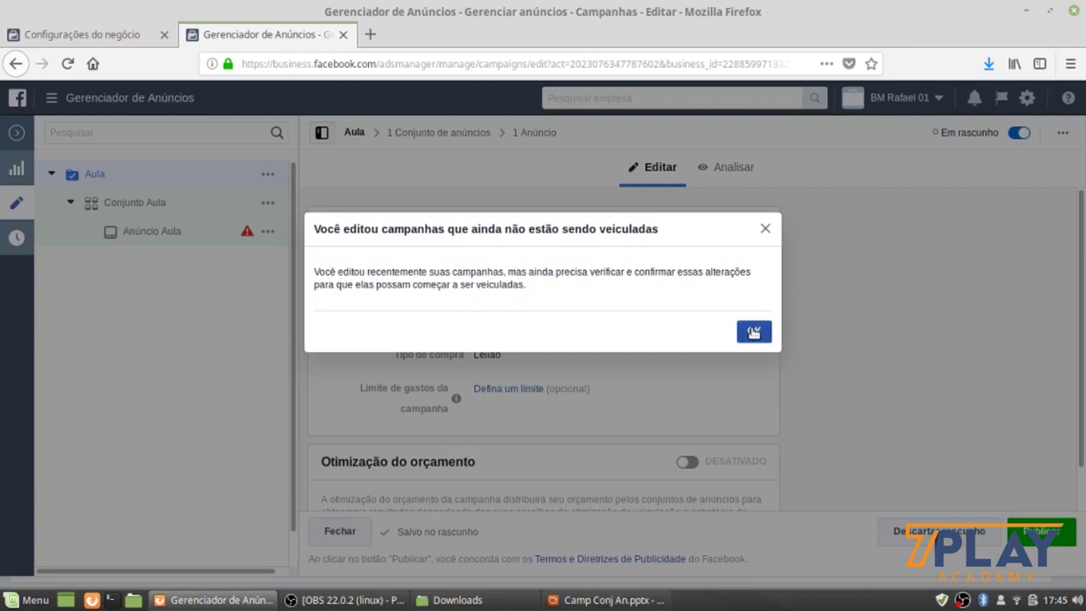
pyautogui.click(753, 330)
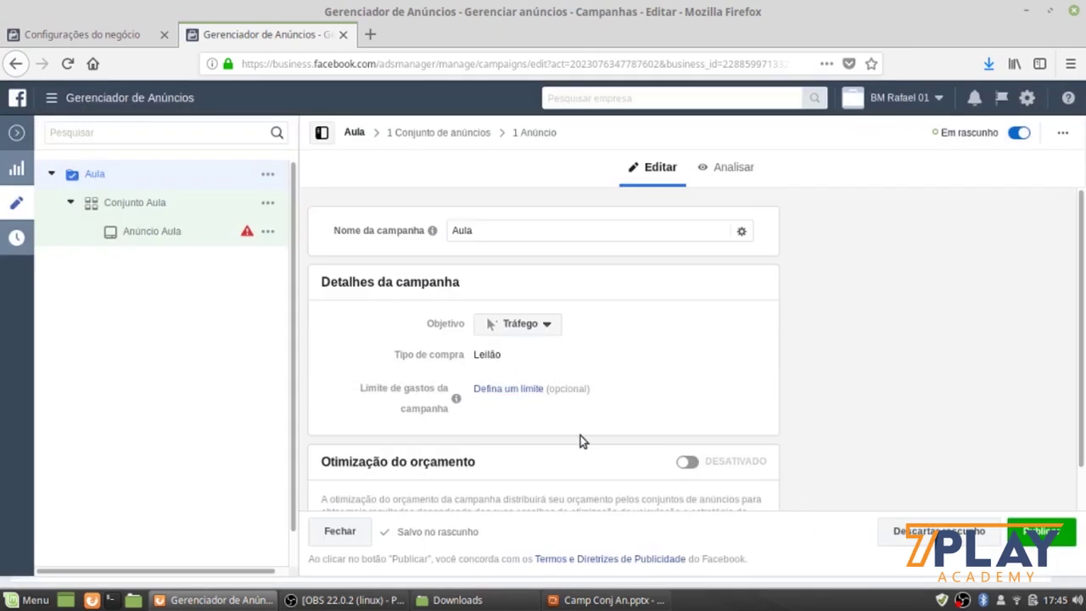
# Step: Close the campaign editor without publishing the draft items
pyautogui.moveTo(384, 381)
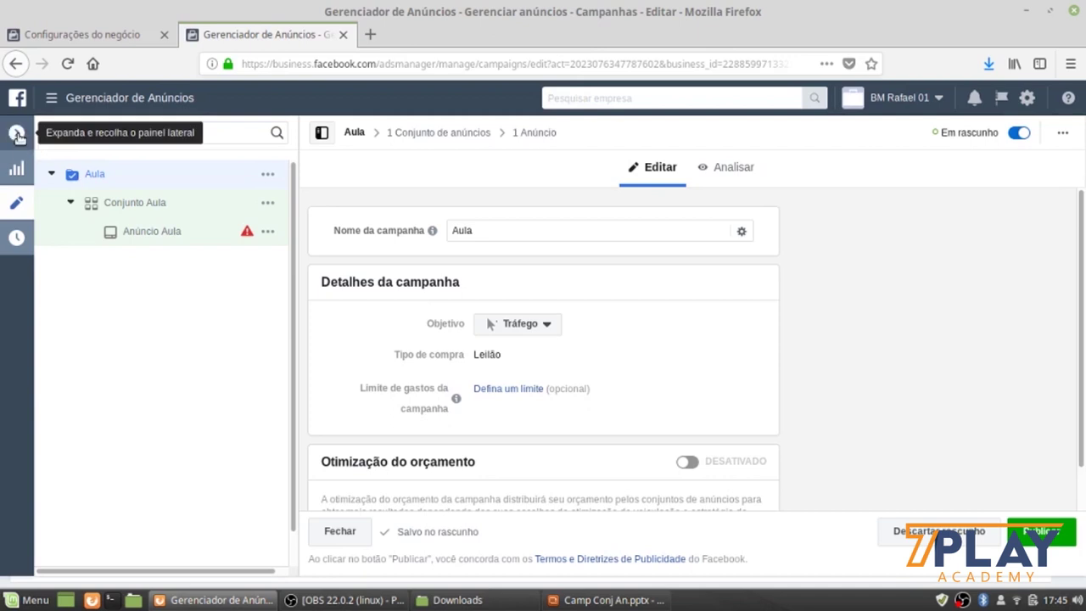
pyautogui.click(339, 530)
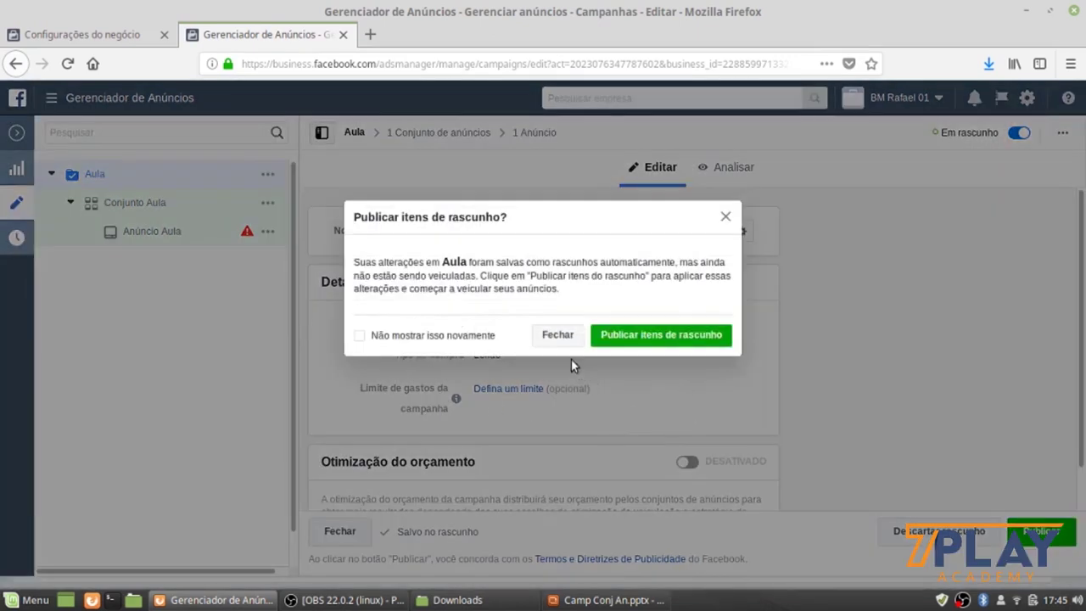
pyautogui.click(553, 336)
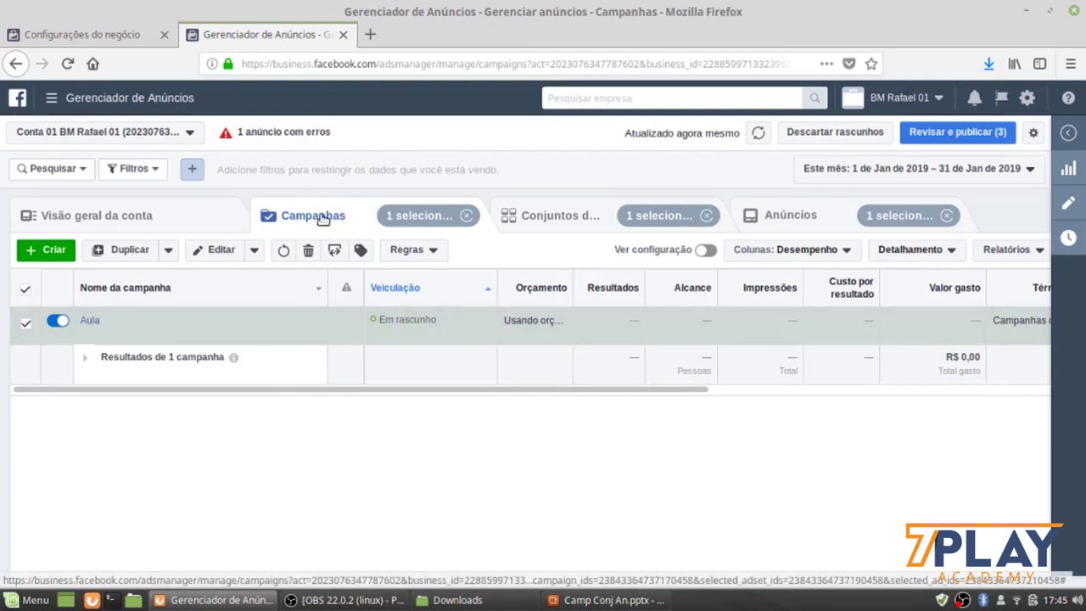
# Step: Check the draft campaign, its ad set and its ad in their lists, including the ad's error mark
pyautogui.moveTo(97, 338)
pyautogui.click(536, 218)
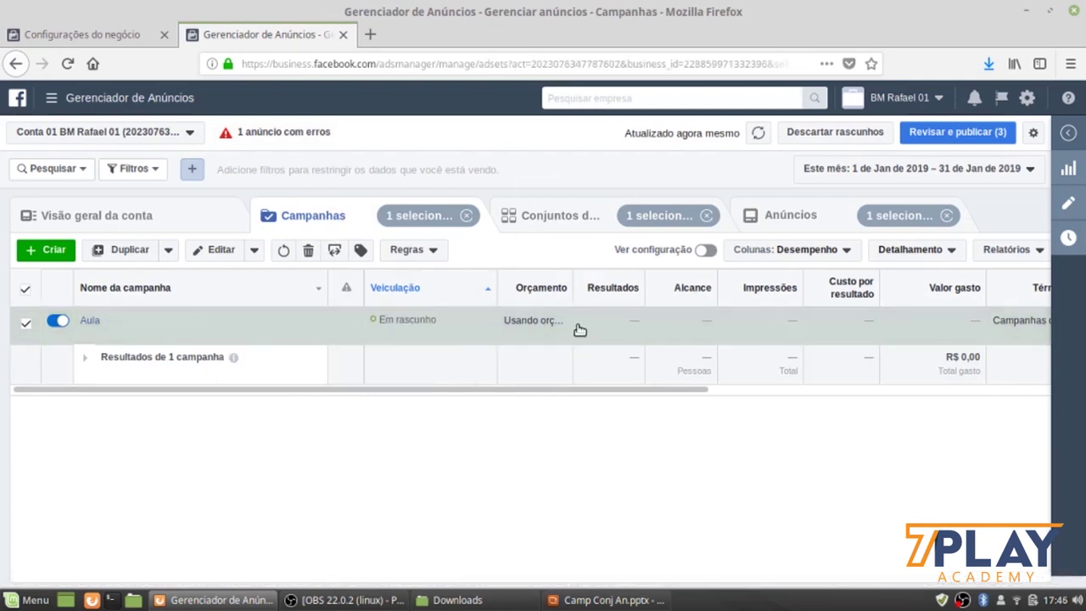
pyautogui.moveTo(110, 330)
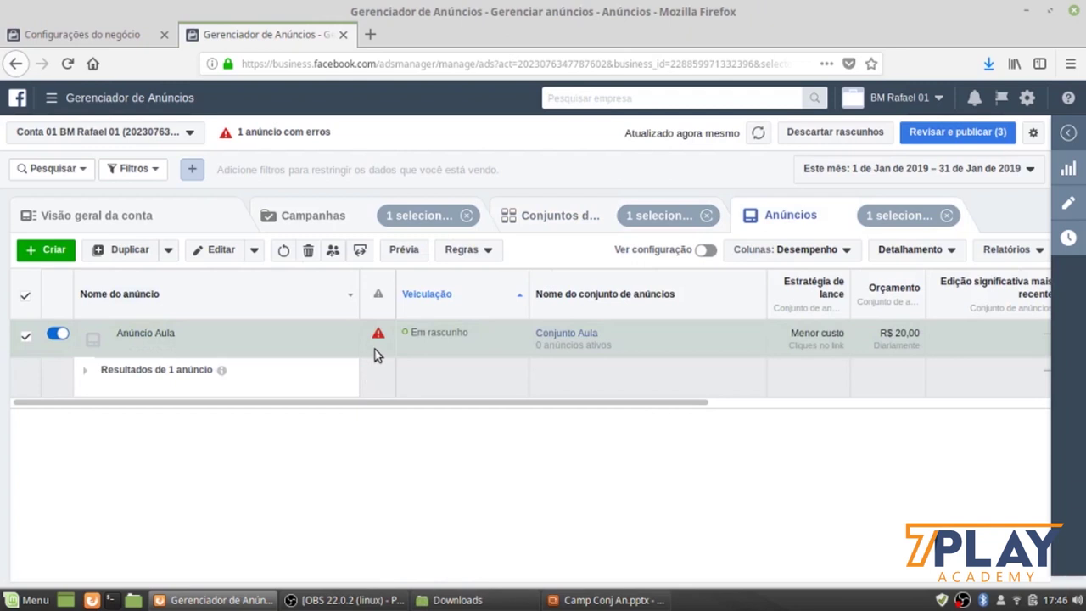
pyautogui.moveTo(378, 339)
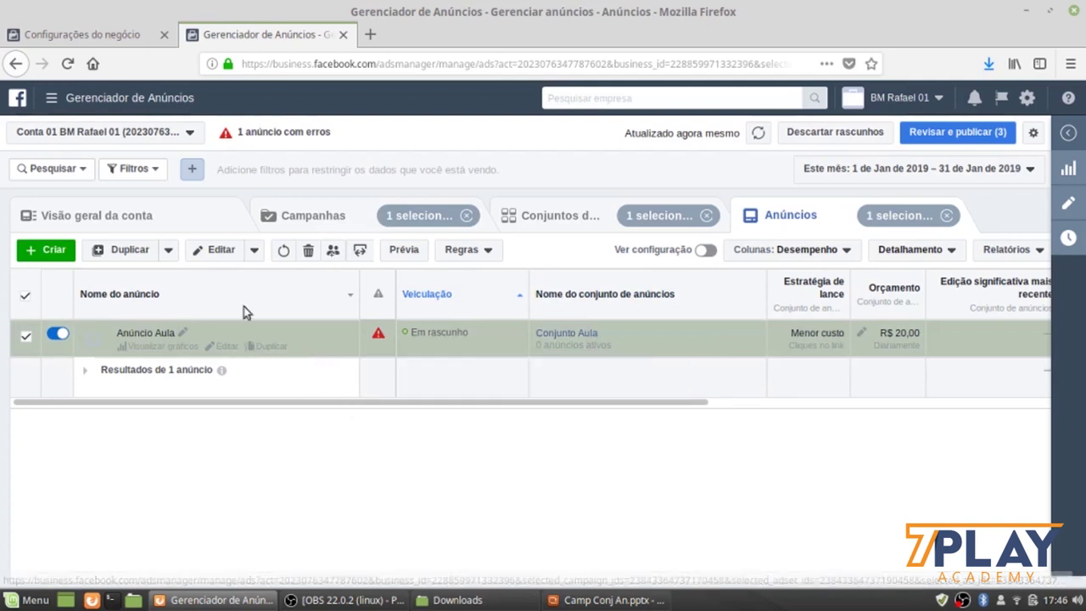
pyautogui.click(315, 214)
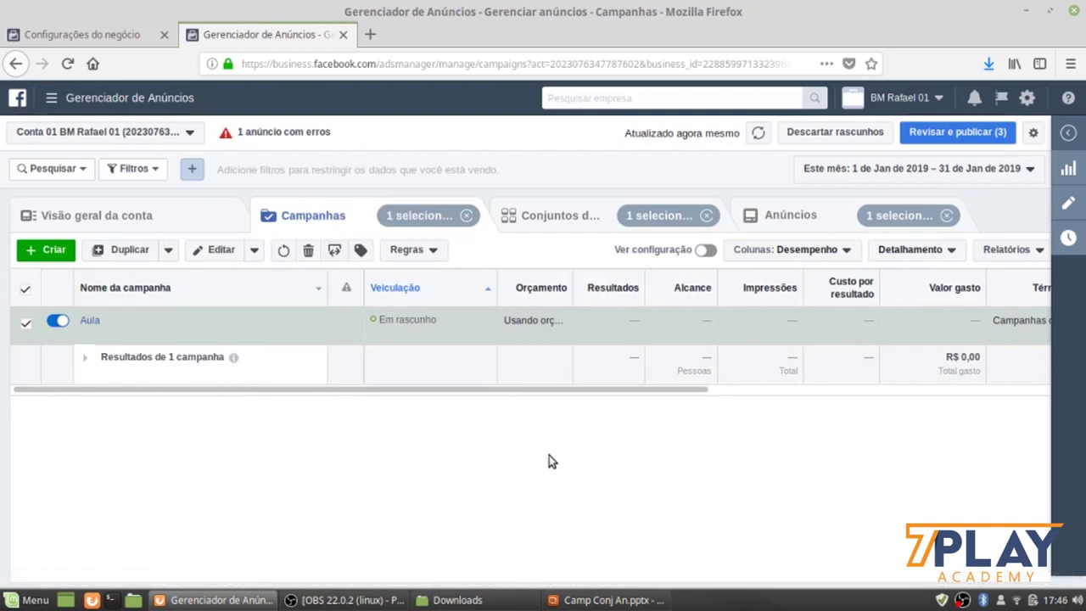
# Step: Switch to the Camp Conj An.pptx presentation in LibreOffice Impress and open the slide show options
pyautogui.click(631, 604)
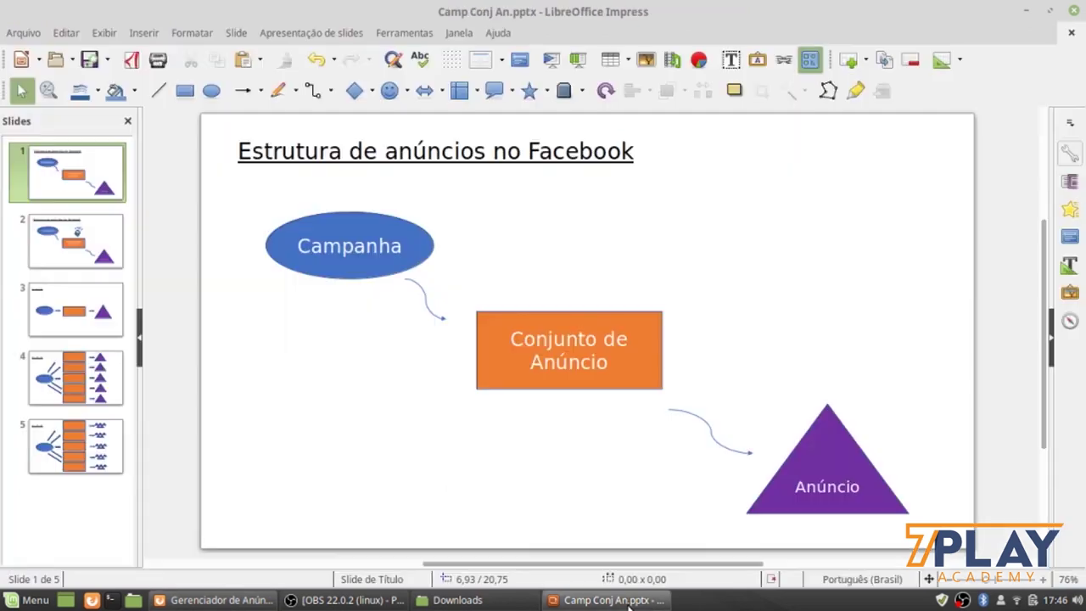
pyautogui.click(311, 34)
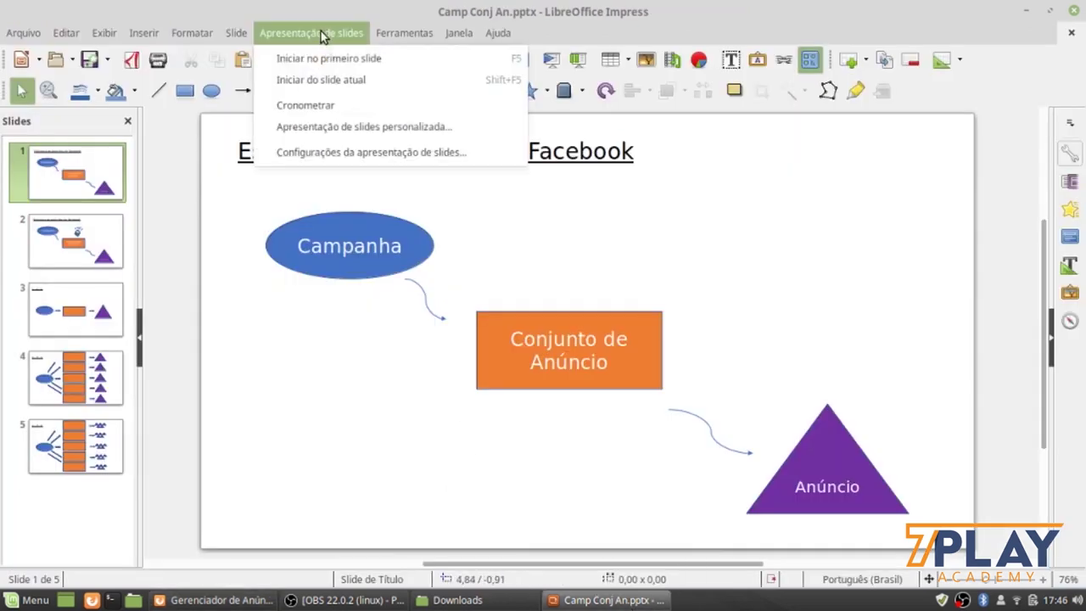
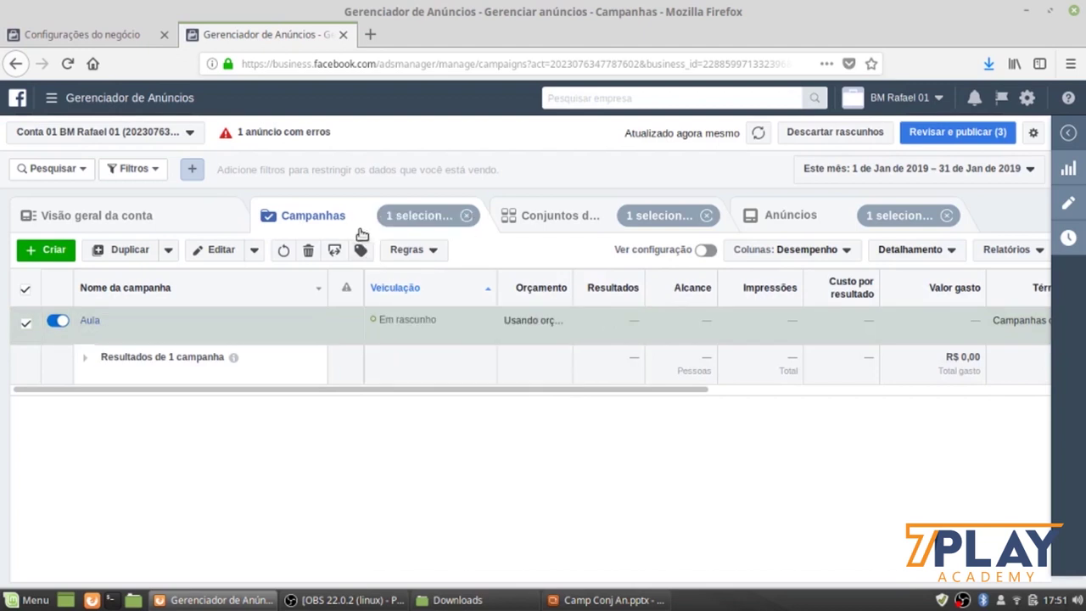
# Step: Review the draft ad set, ad and campaign lists, and look through the filters available for campaigns
pyautogui.click(537, 223)
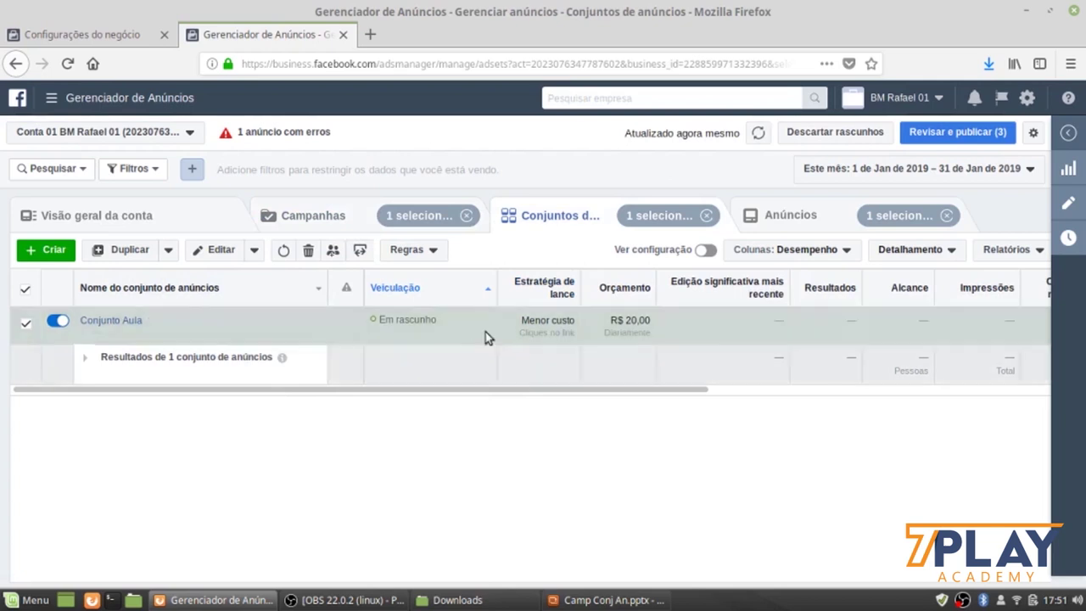
pyautogui.click(788, 221)
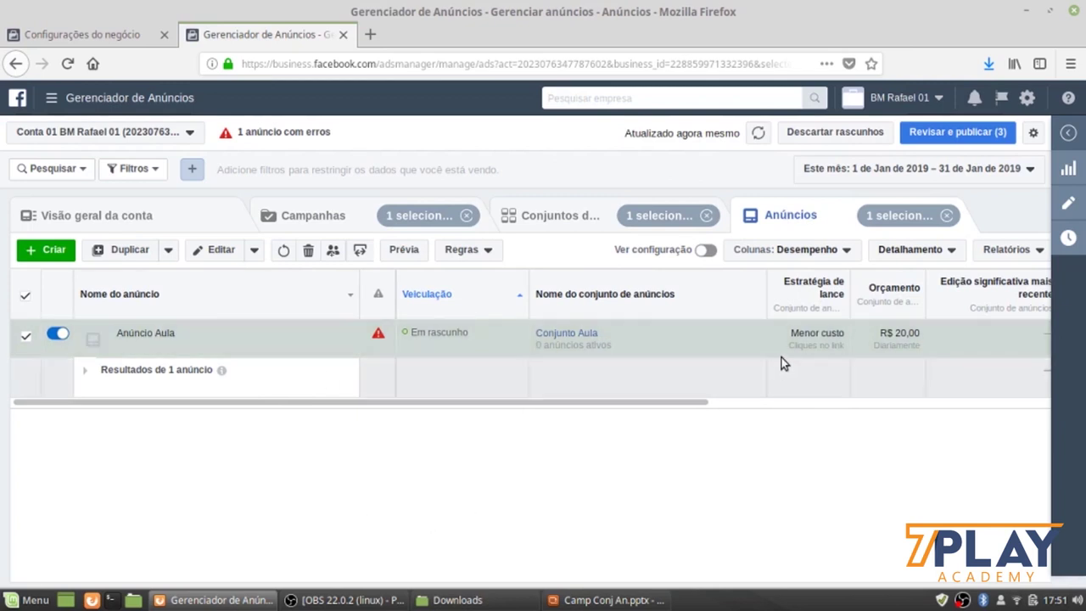
pyautogui.click(338, 228)
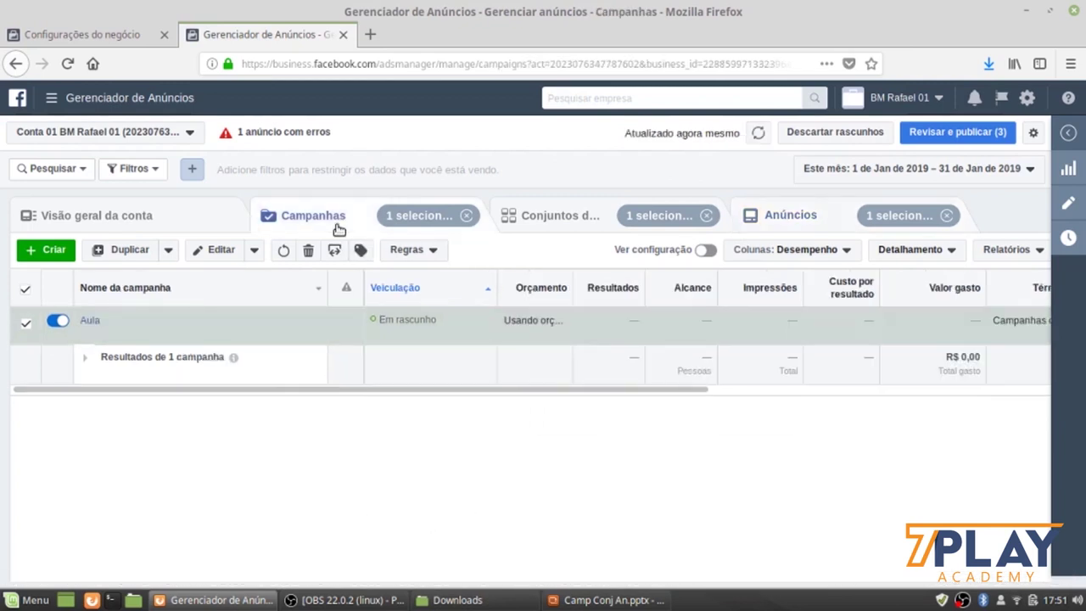
pyautogui.click(157, 178)
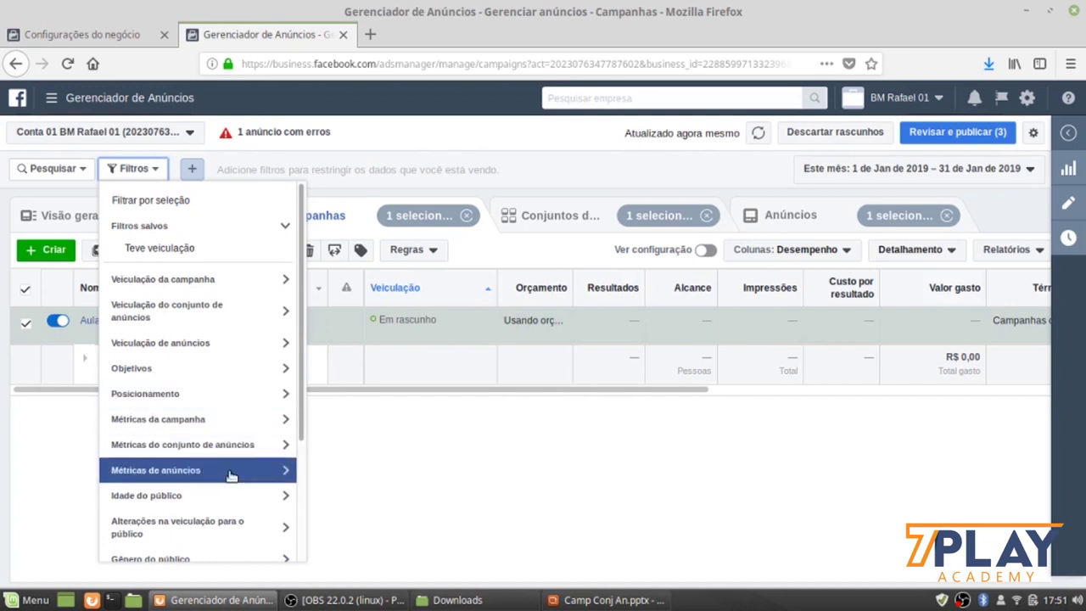
pyautogui.click(443, 487)
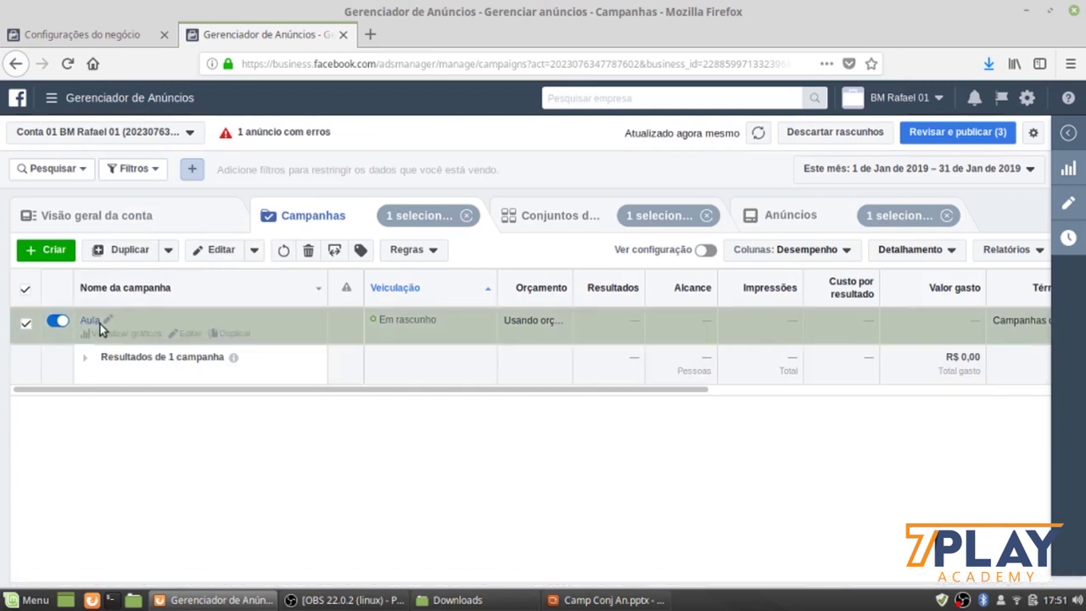
# Step: Duplicate the Aula campaign once, keeping the existing ad comments included in the copy
pyautogui.moveTo(177, 340)
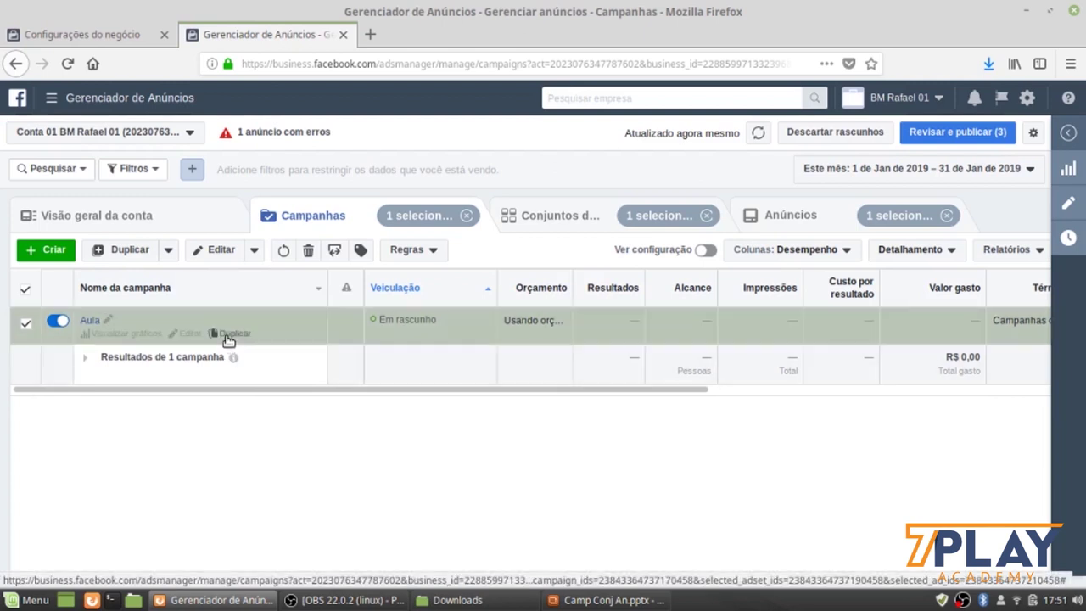
pyautogui.click(228, 336)
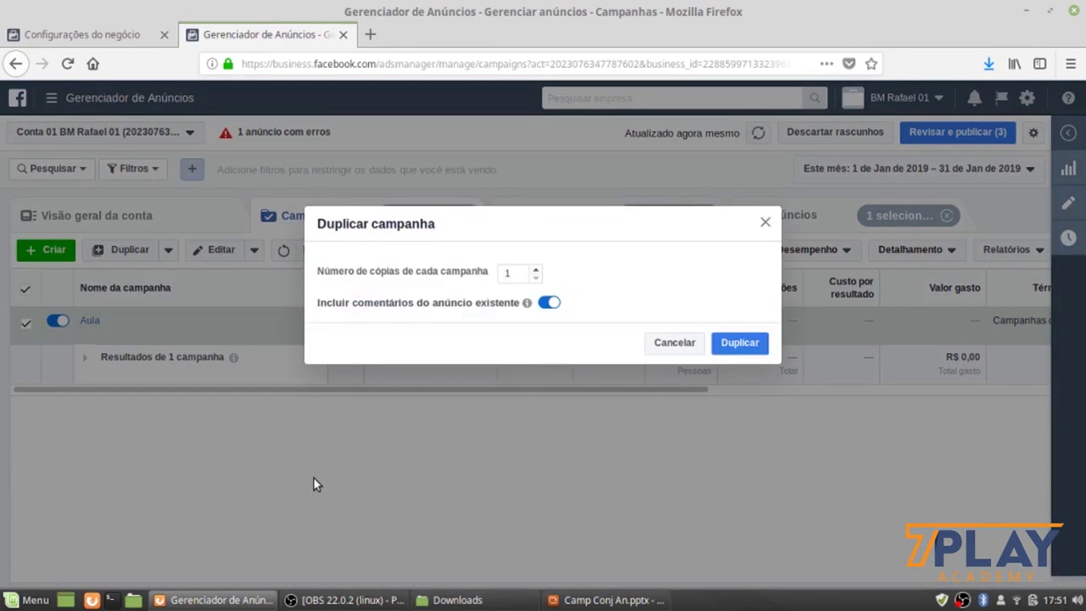
pyautogui.moveTo(526, 303)
pyautogui.click(735, 347)
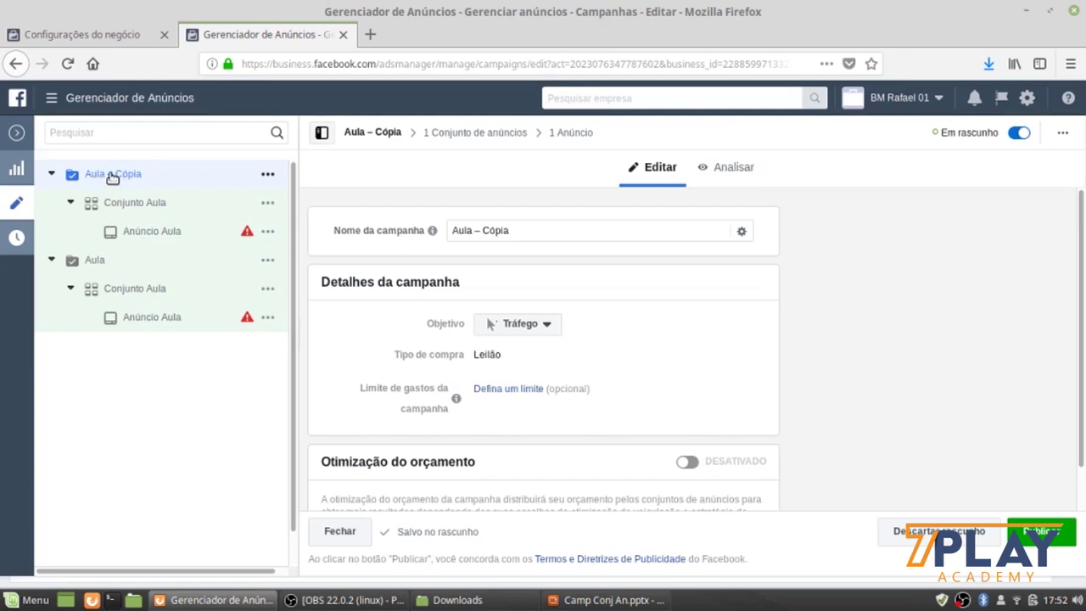
# Step: Check the copied campaign's ad set and rename the campaign copy as Aula 2
pyautogui.click(127, 213)
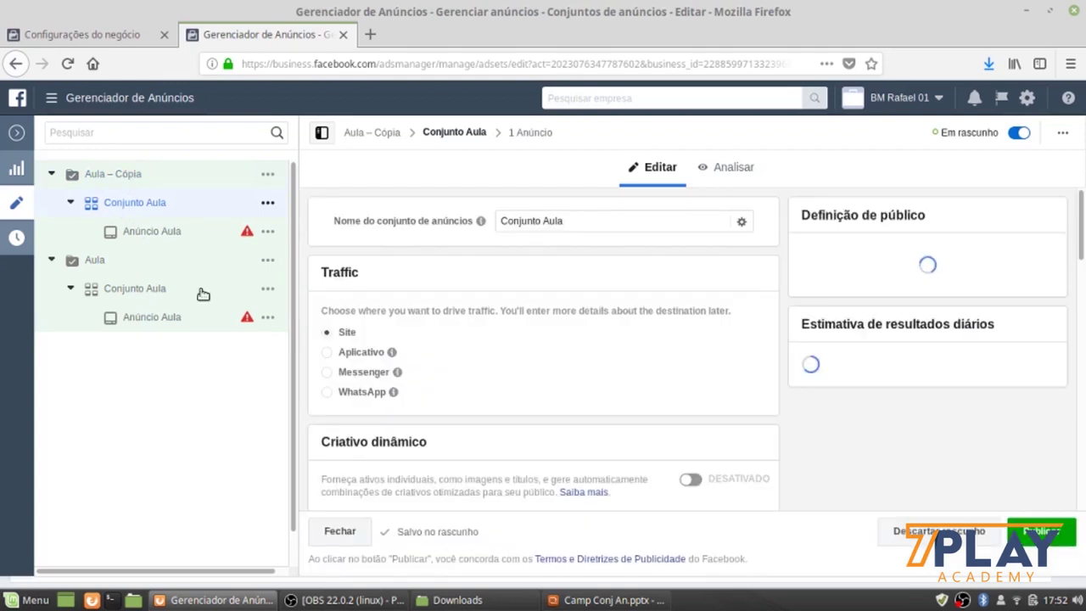
pyautogui.click(128, 175)
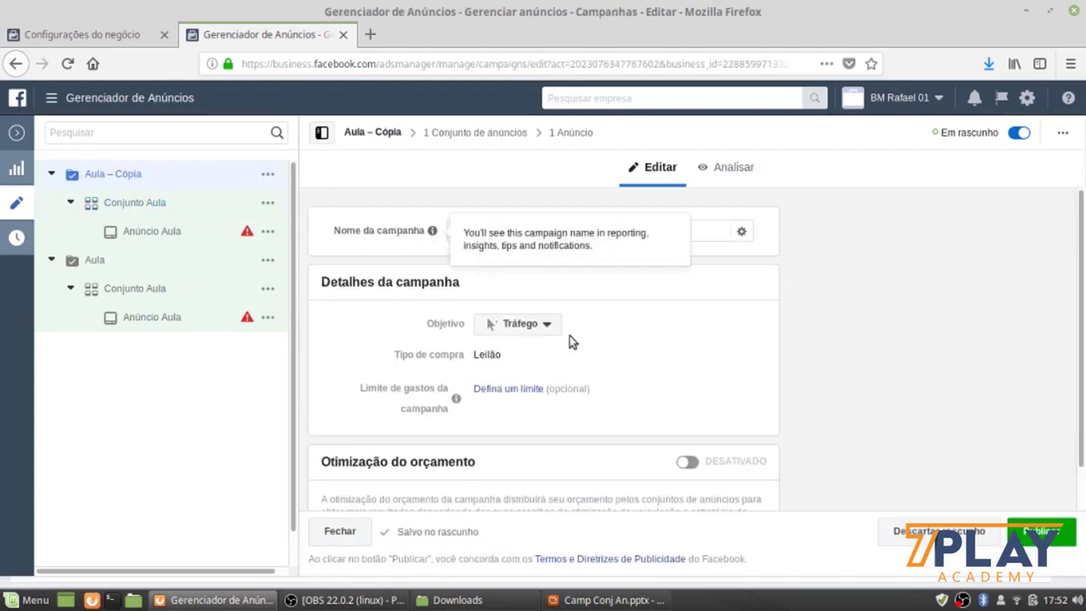
pyautogui.click(575, 229)
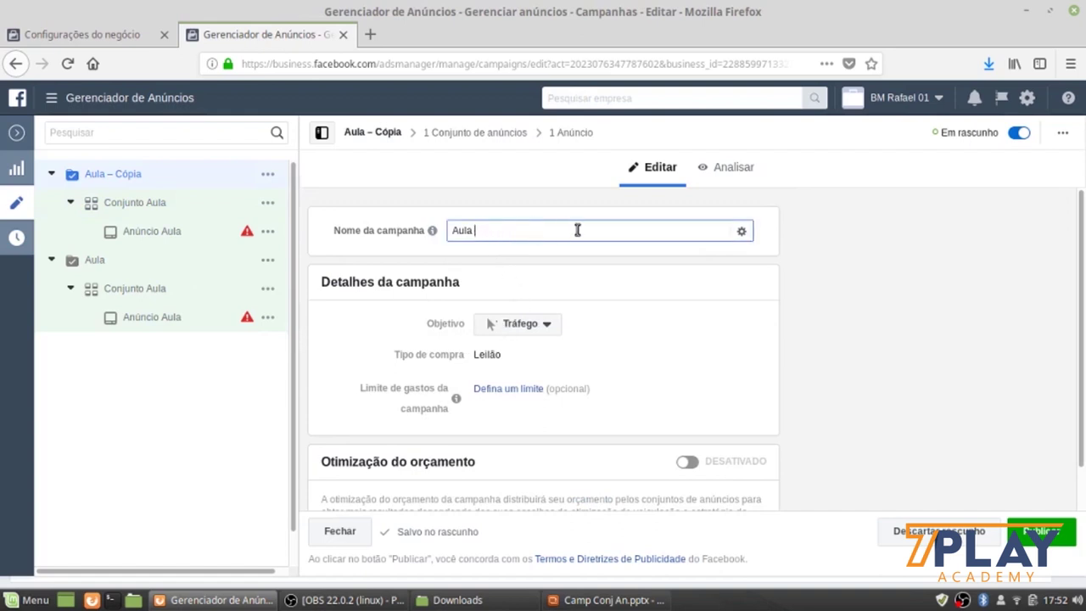
pyautogui.write('2')
pyautogui.click(640, 264)
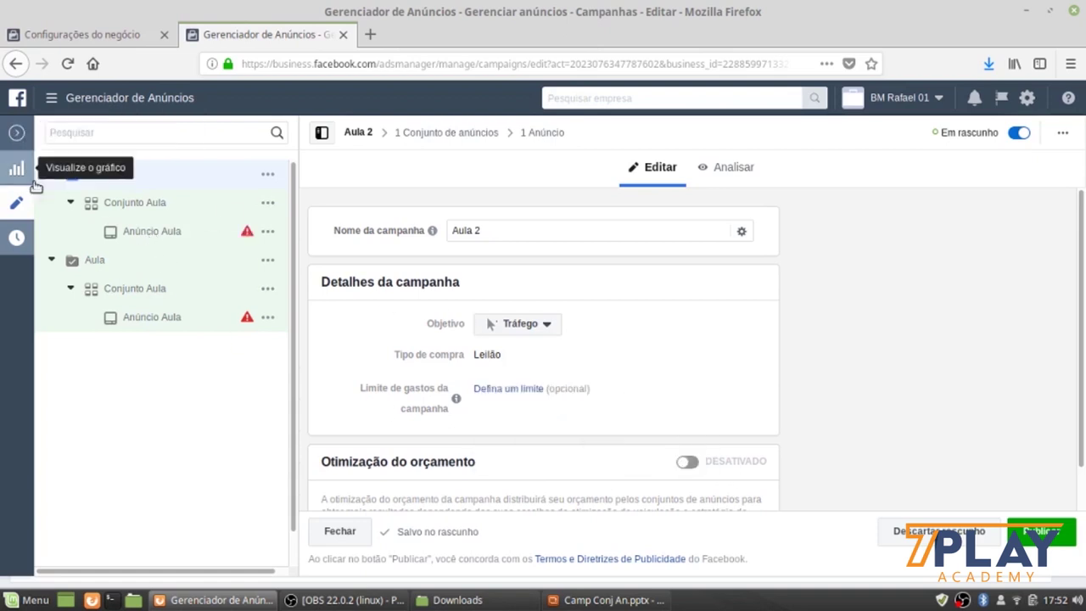
# Step: Close the editor without publishing the drafts, turn off the publish reminder for future closings, and deselect Aula 2 in the campaign list
pyautogui.click(16, 135)
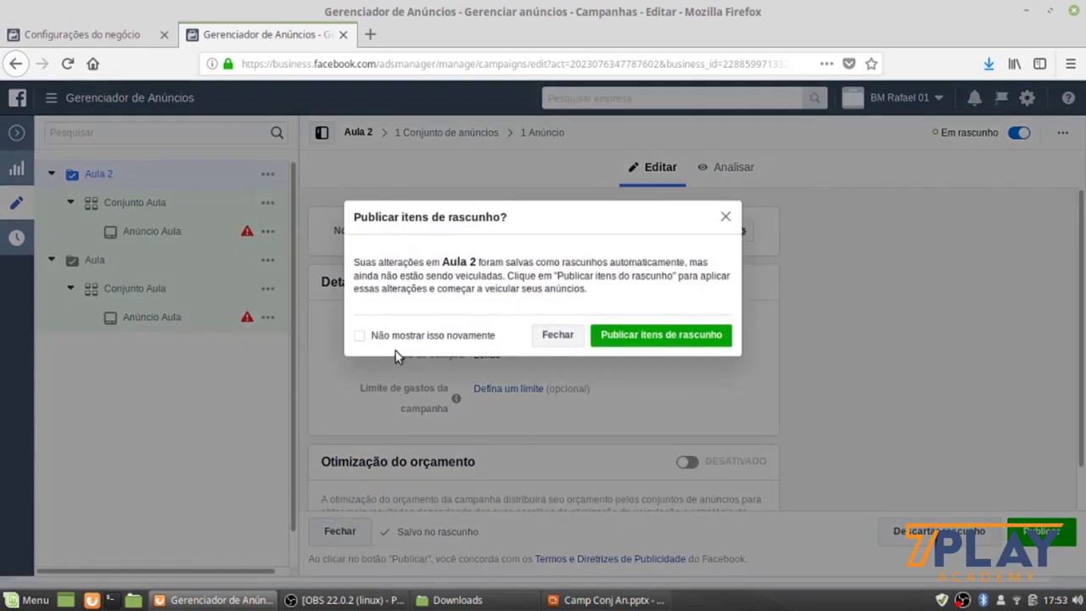
pyautogui.click(361, 340)
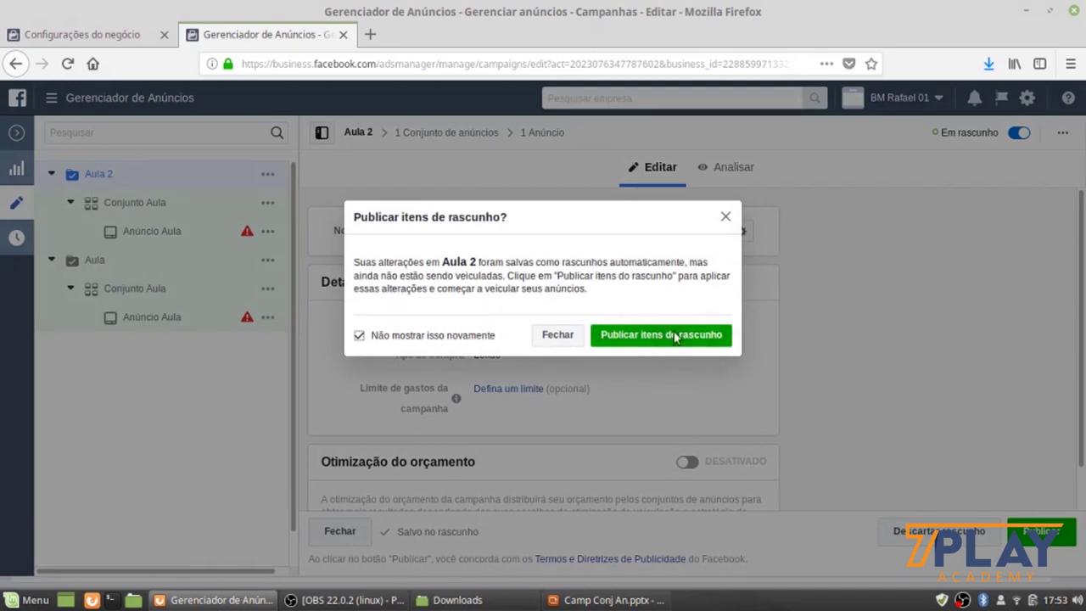
pyautogui.click(552, 335)
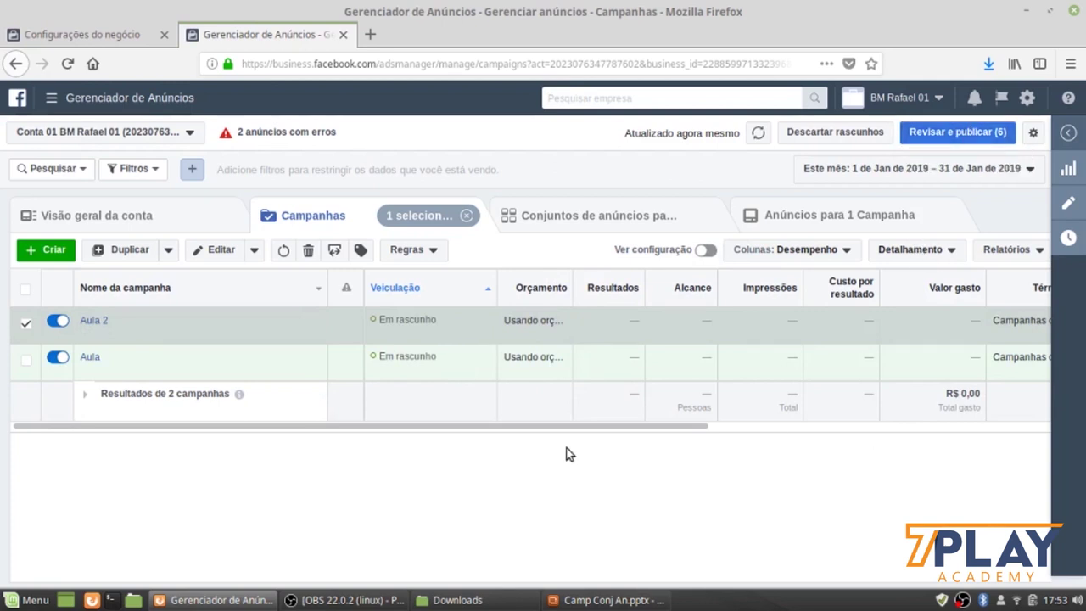
pyautogui.click(27, 327)
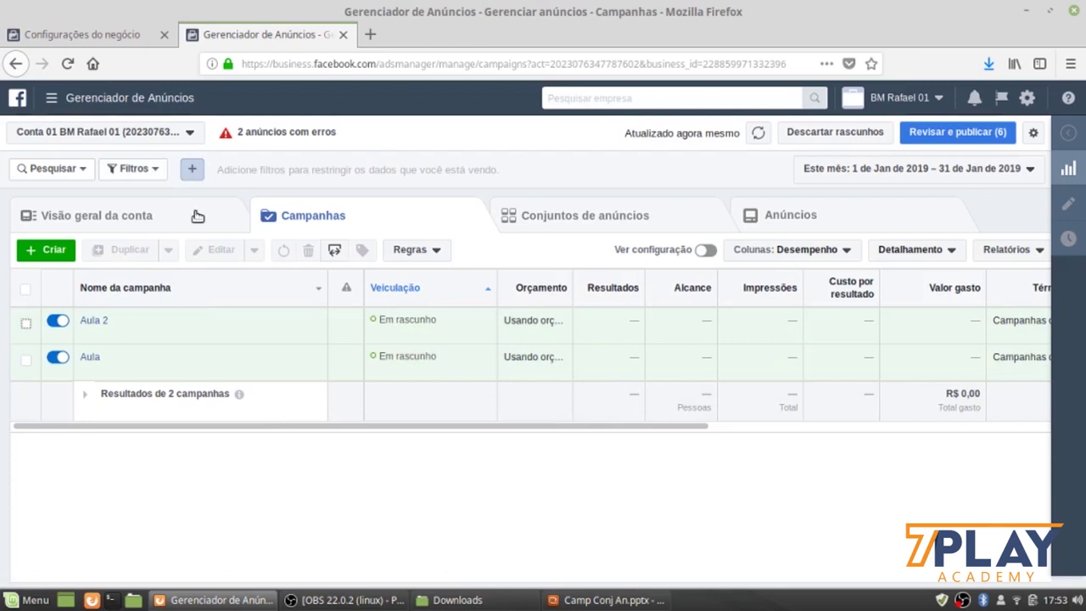
# Step: Filter the campaign list by campaign names containing 2, and clear the filter once the result is checked
pyautogui.click(191, 173)
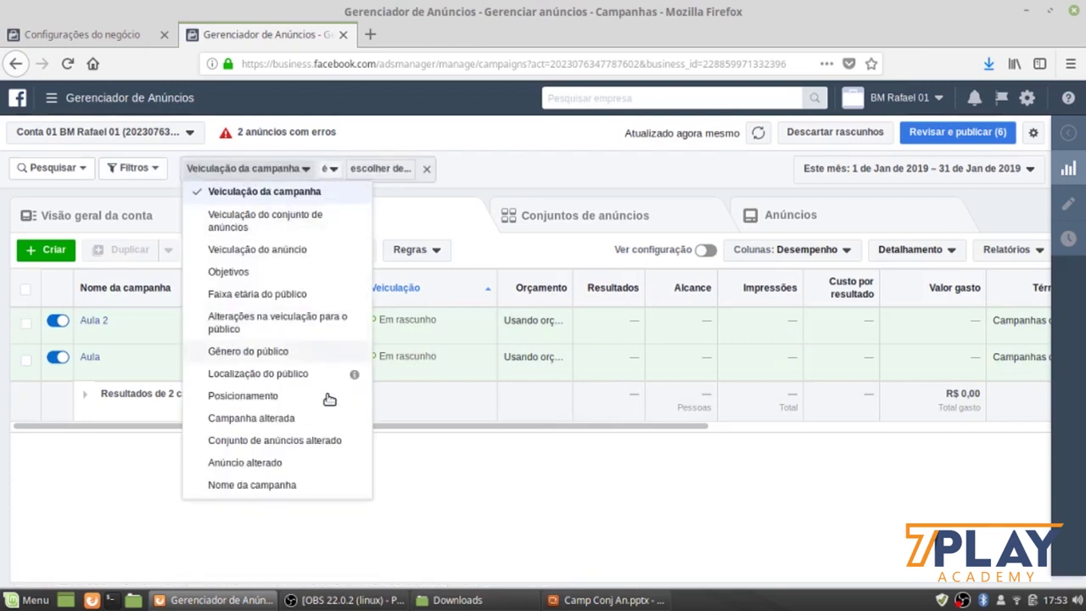
pyautogui.scroll(-2, 285, 401)
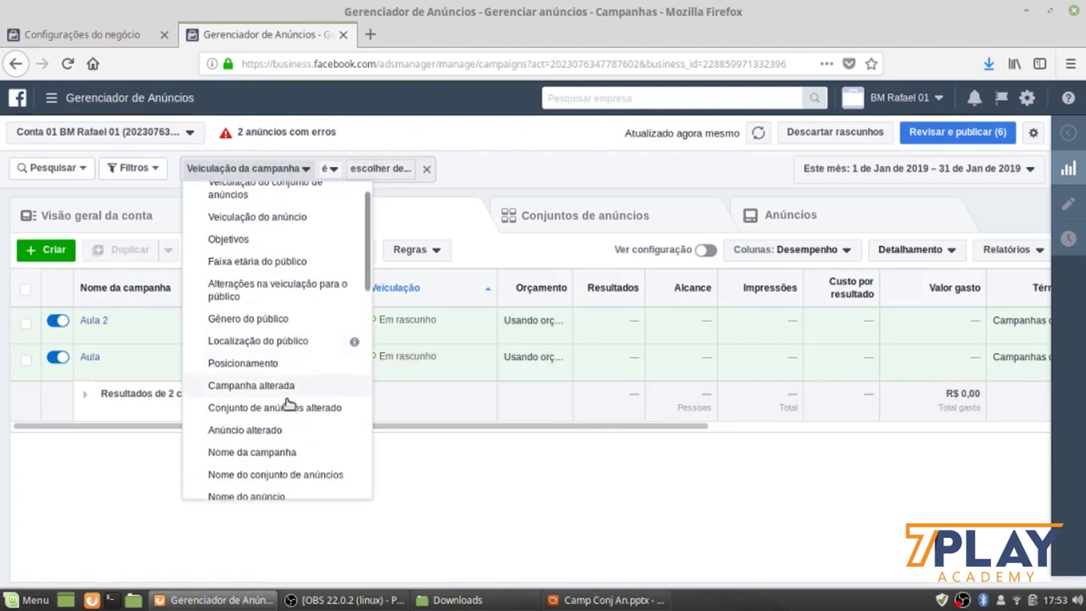
pyautogui.click(237, 384)
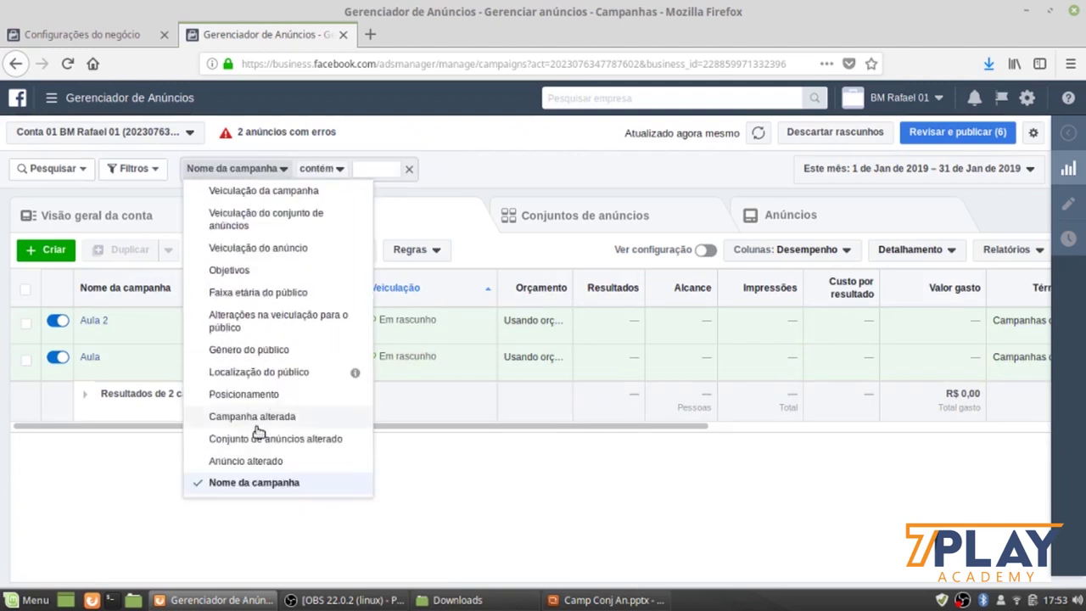
pyautogui.click(387, 170)
pyautogui.write('2')
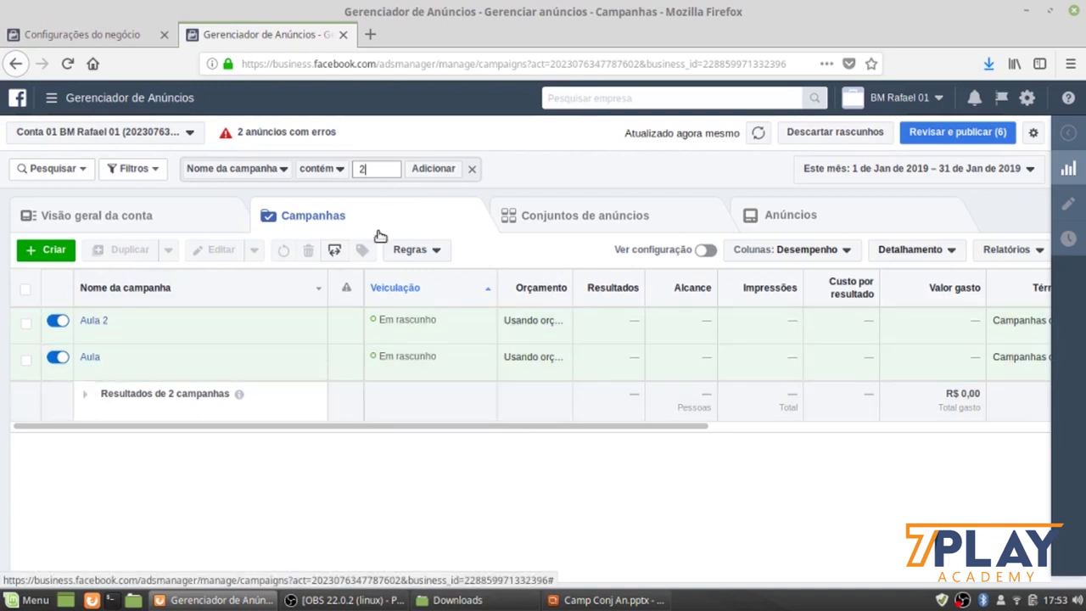
pyautogui.click(434, 170)
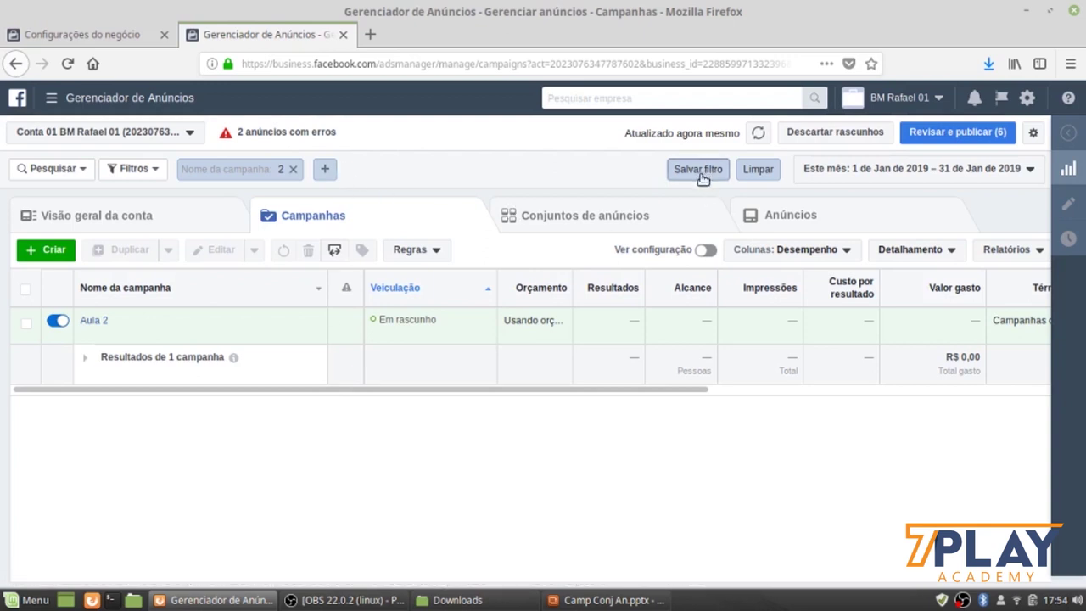
pyautogui.click(755, 172)
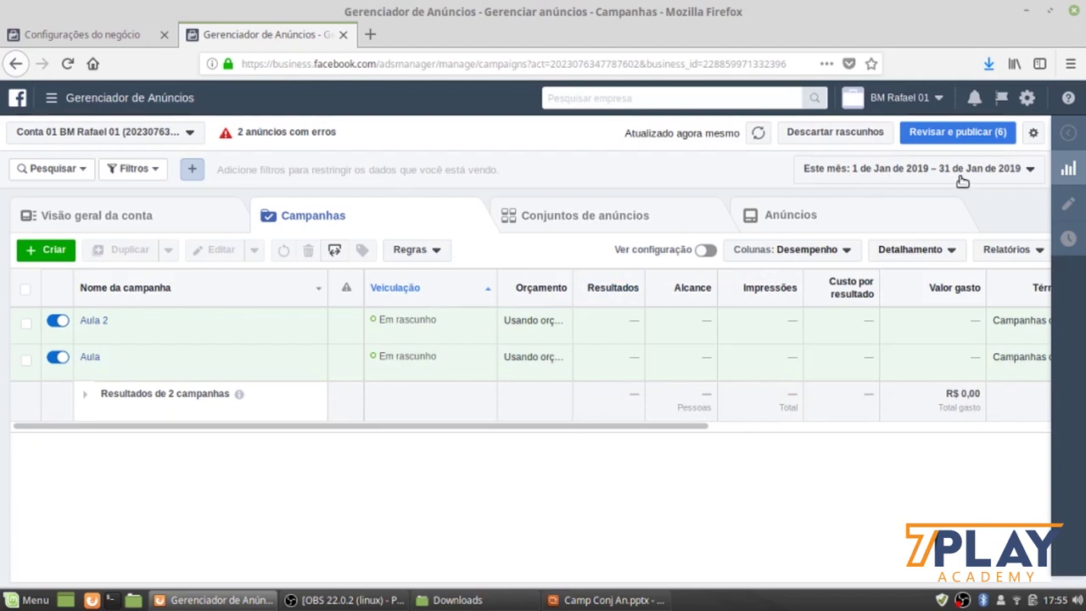
# Step: Show the campaign data for Hoje, and switch the reporting period to Ontem
pyautogui.click(1021, 168)
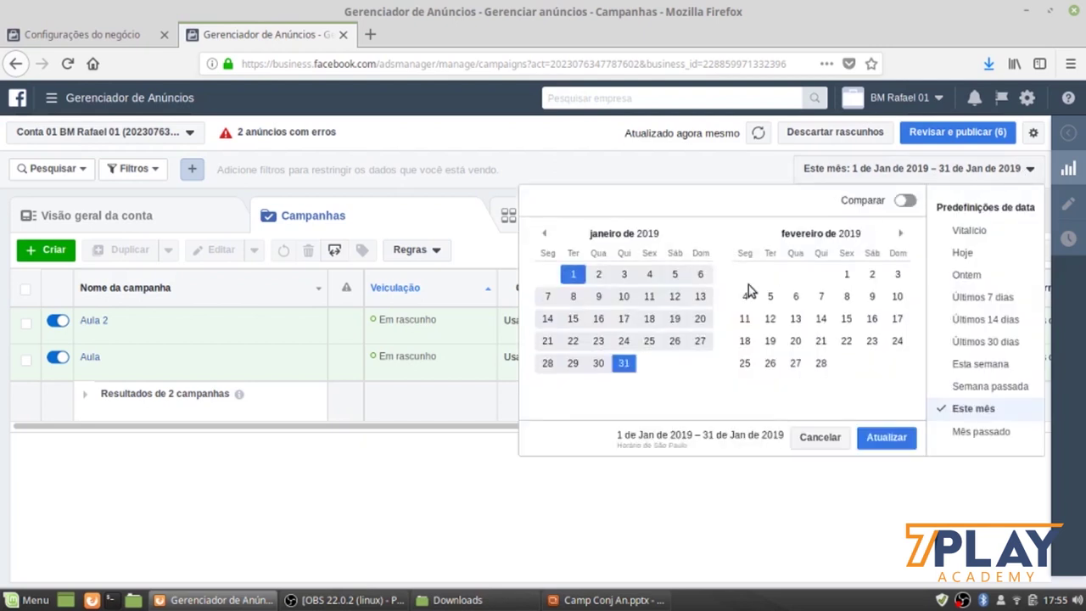
pyautogui.click(965, 253)
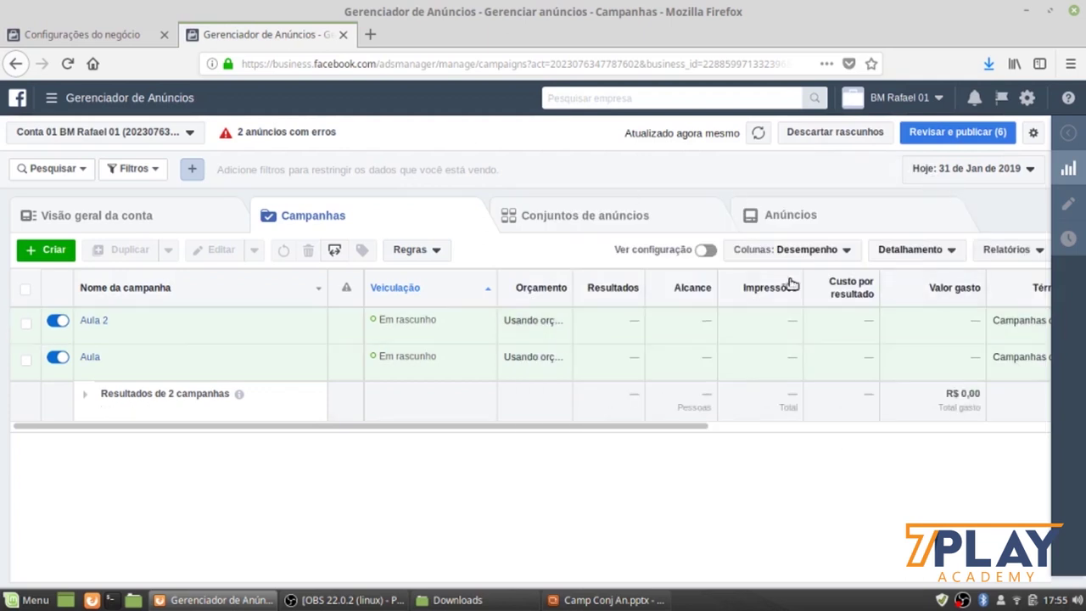
pyautogui.click(1001, 176)
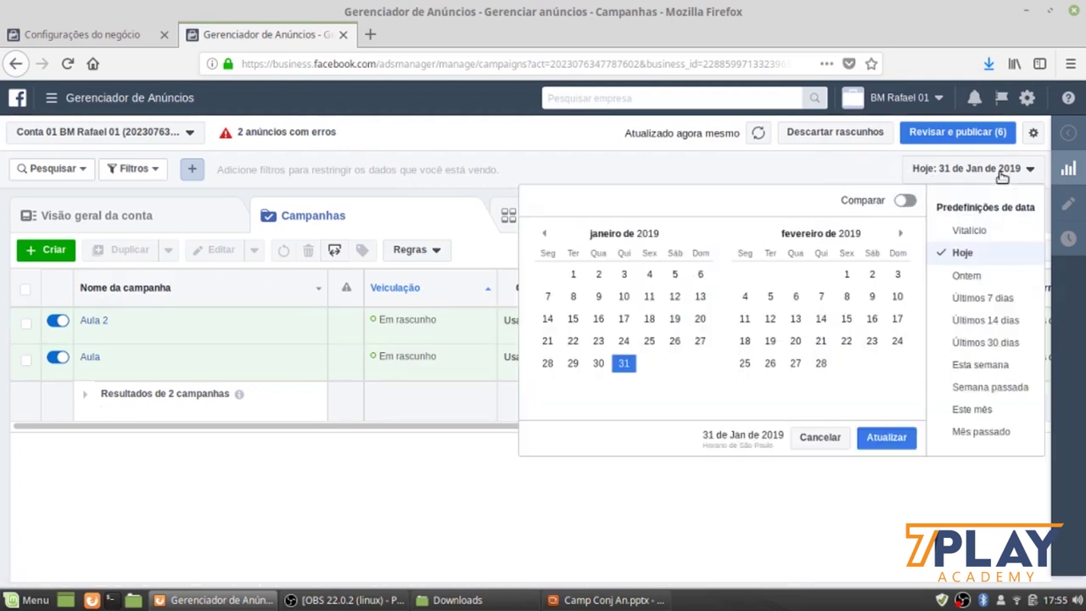
pyautogui.click(971, 278)
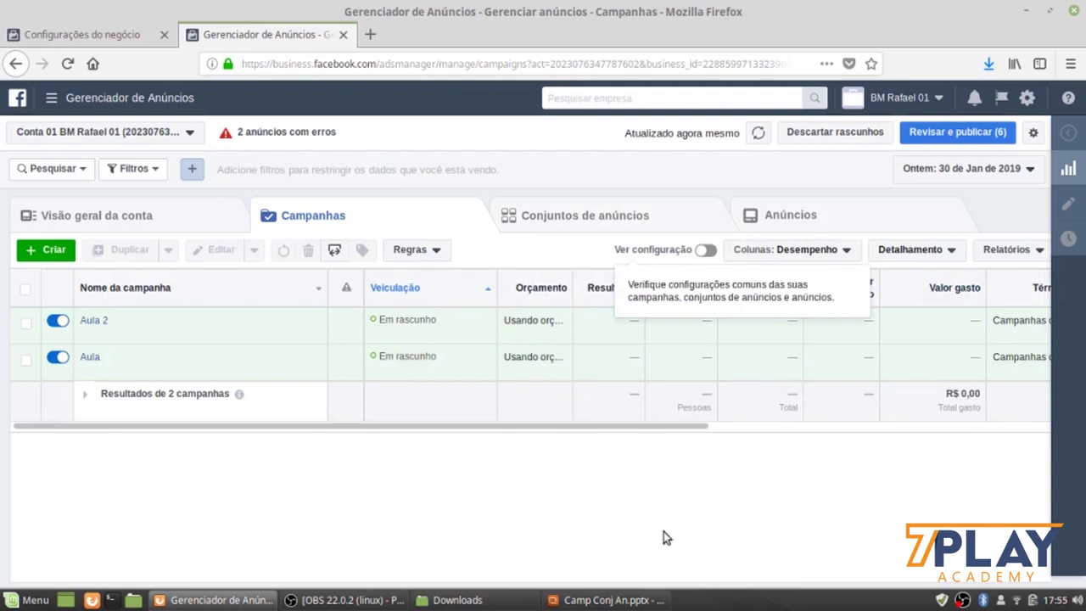
pyautogui.click(922, 175)
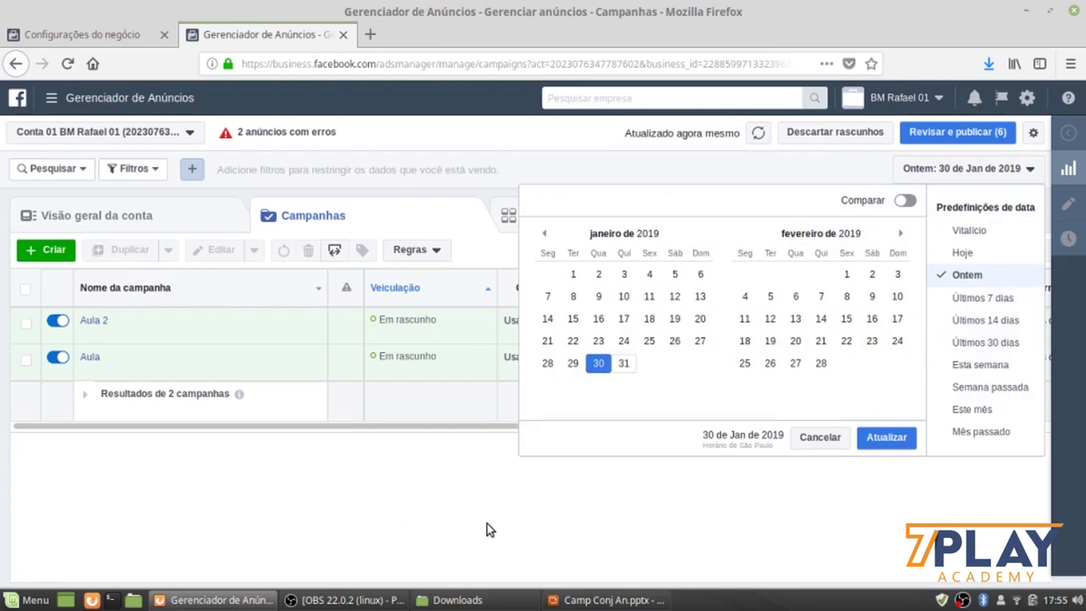
pyautogui.click(432, 481)
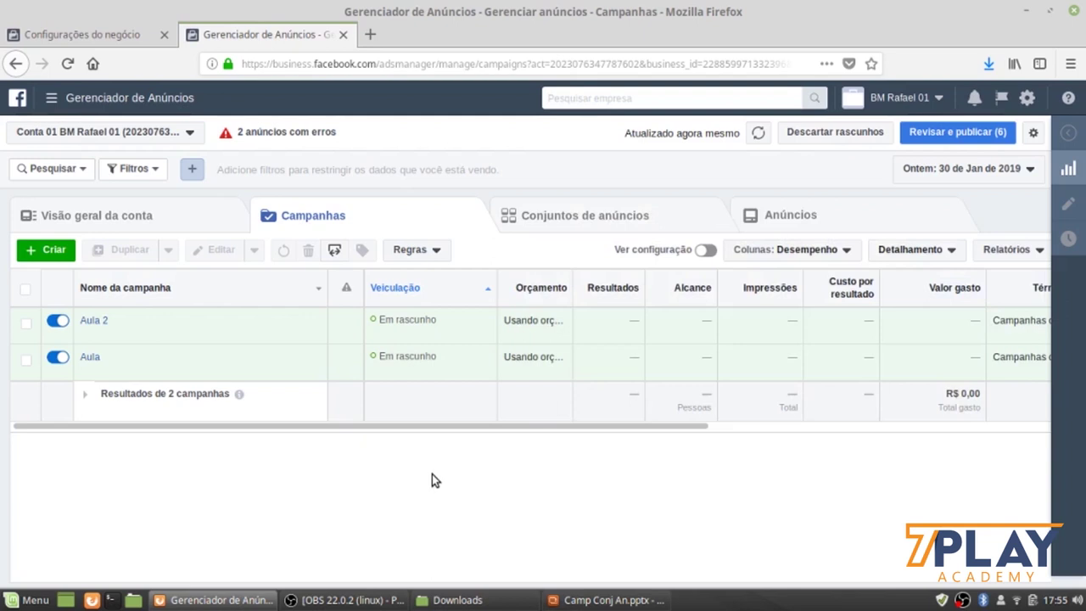